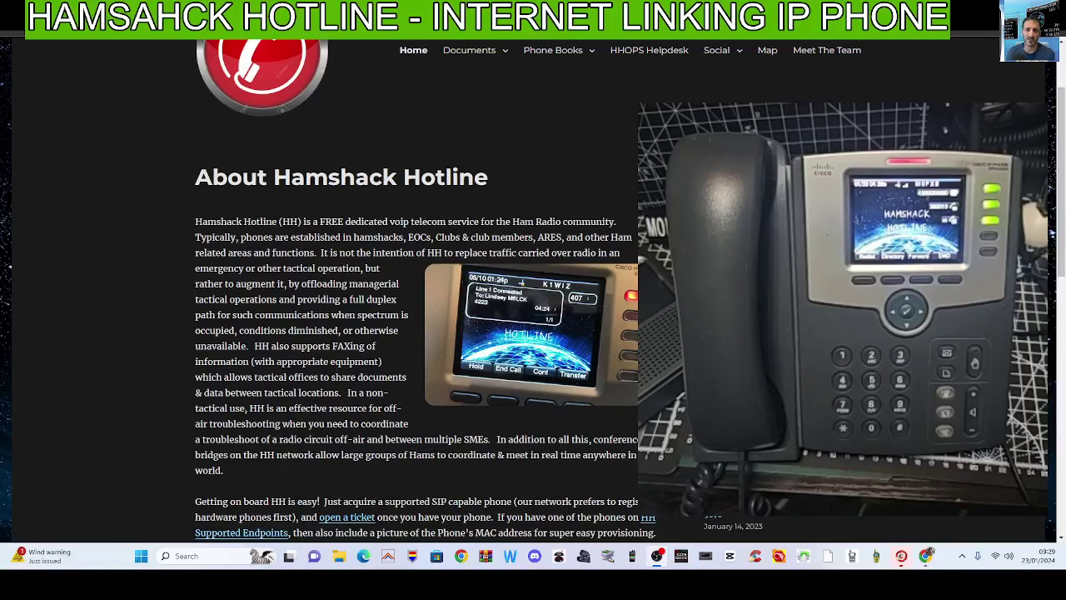
Step: Look over the Hamshack Hotline home page, examining the About Hamshack Hotline section and its sidebar
scroll(416, 333, "up", 2)
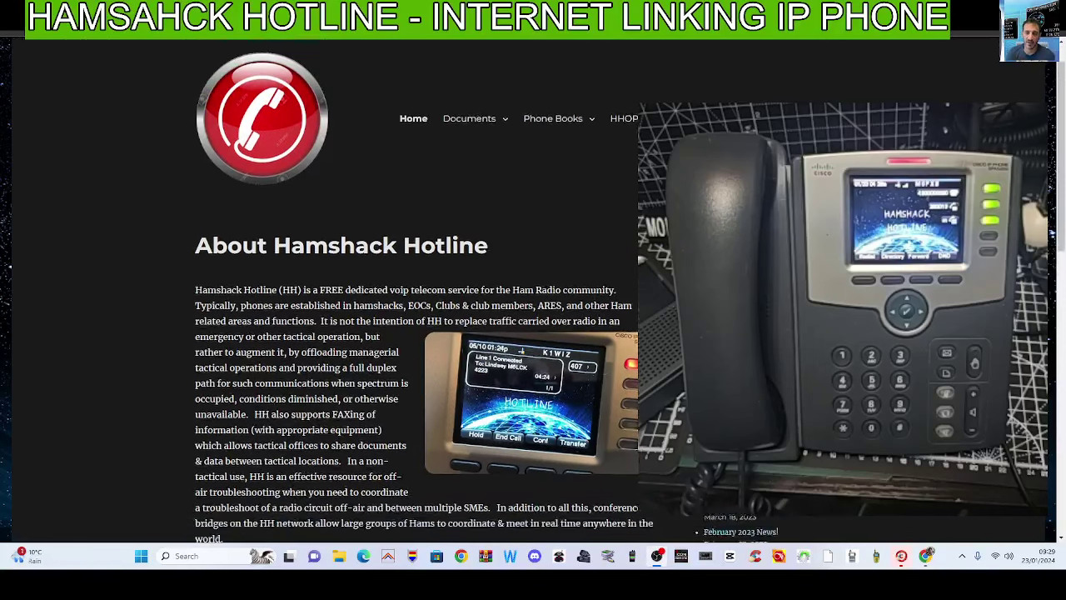
scroll(417, 333, "down", 2)
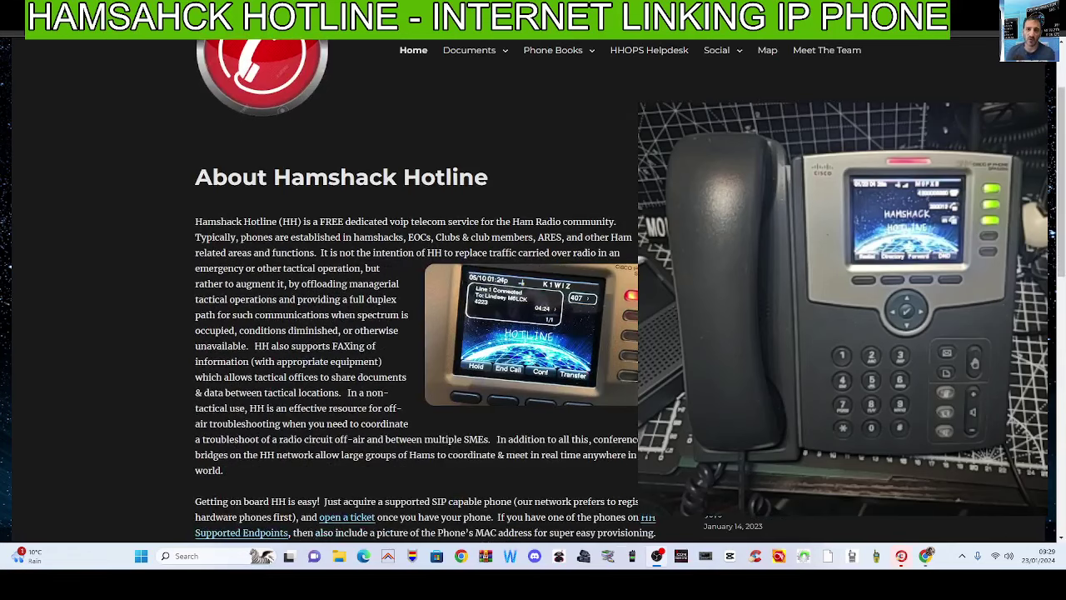
scroll(417, 333, "up", 1)
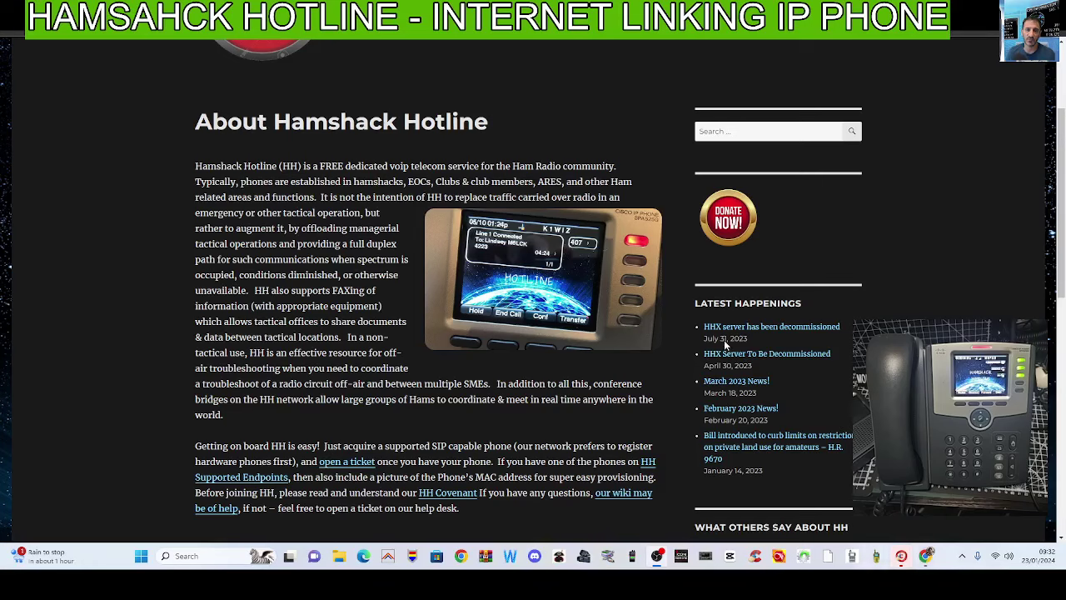
scroll(1063, 150, "up", 2)
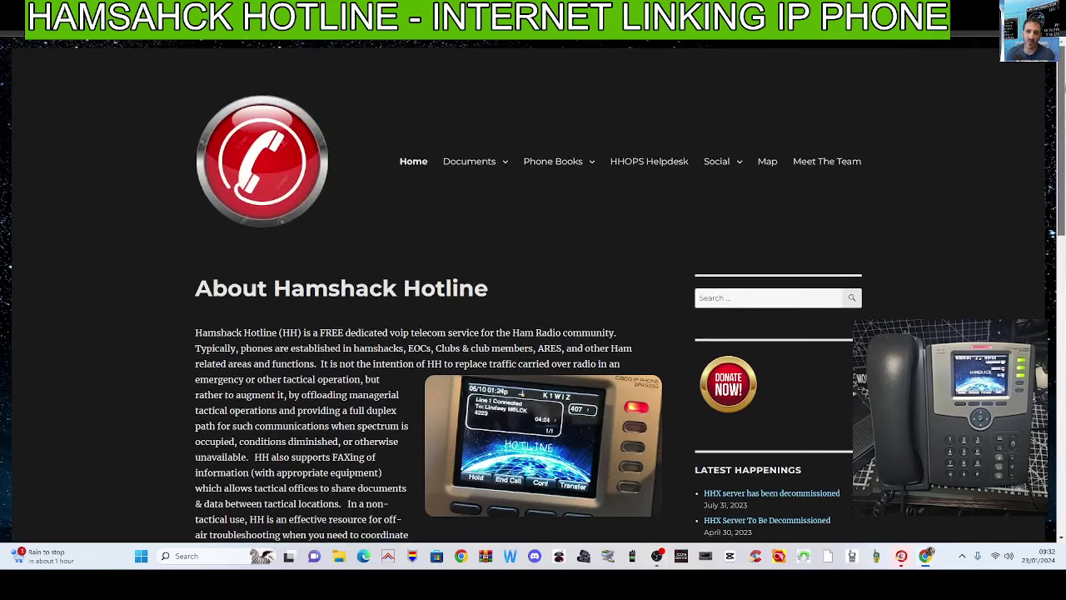
scroll(1057, 152, "down", 3)
scroll(1054, 153, "up", 2)
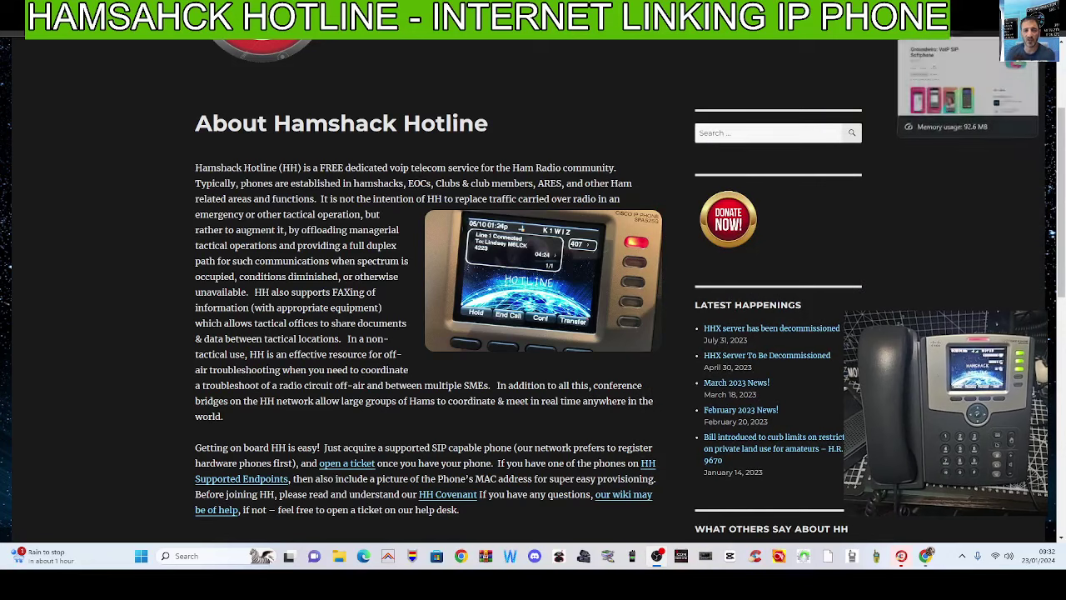
Step: Switch to the Google Play page for Groundwire: VoIP SIP Softphone and review its app details and screenshots
left_click(966, 18)
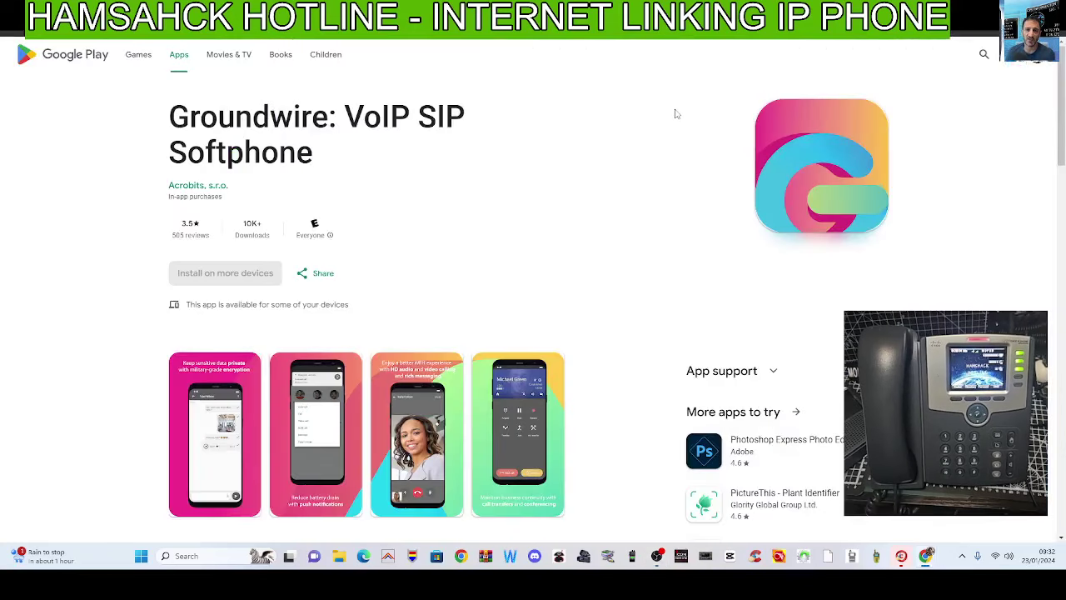
scroll(677, 116, "down", 2)
scroll(683, 129, "up", 1)
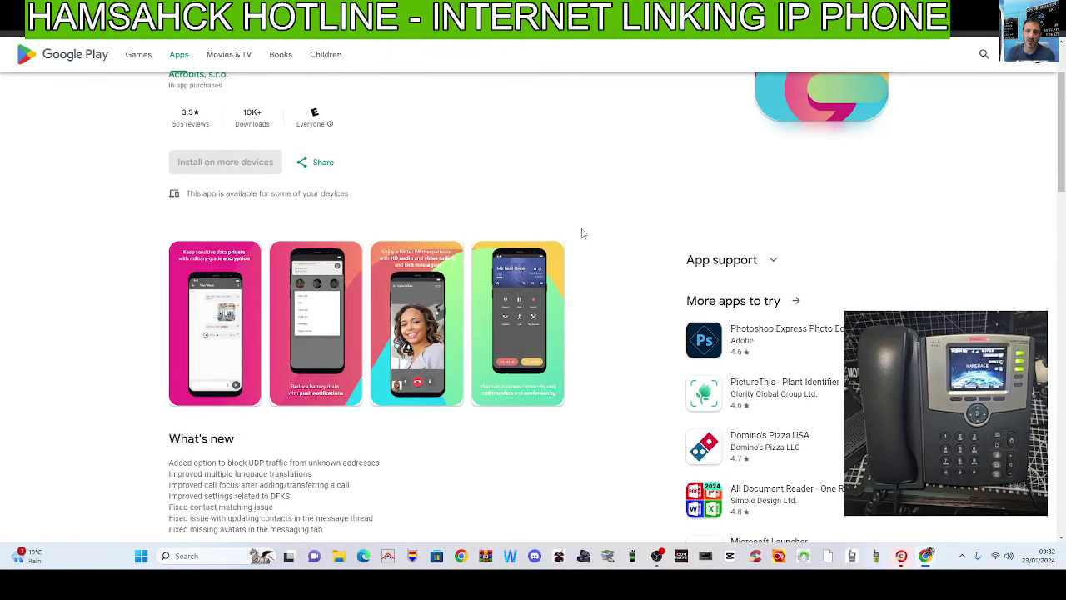
scroll(589, 227, "up", 1)
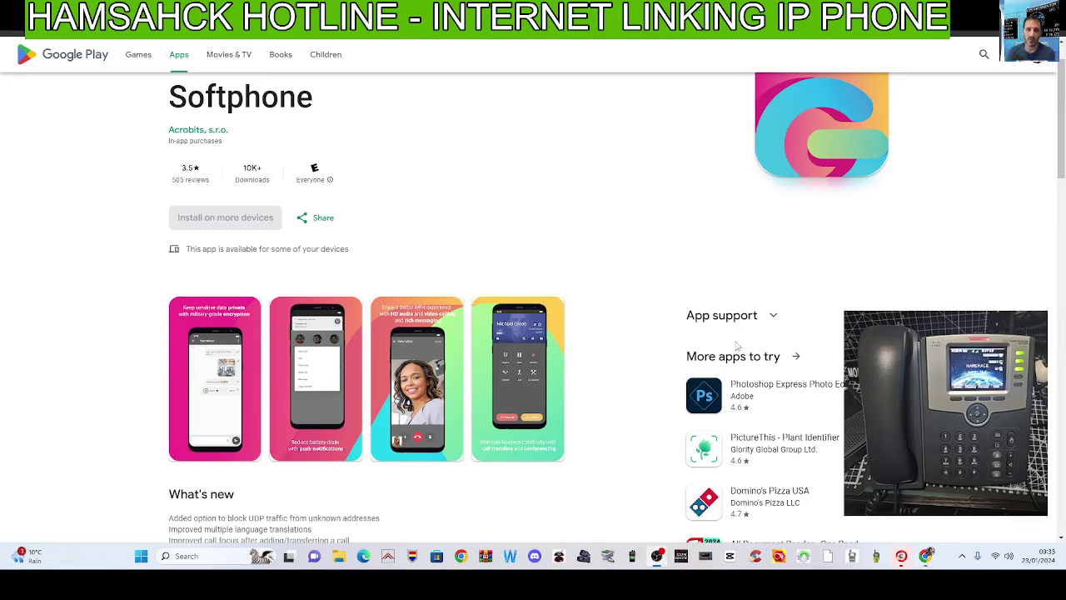
Step: Review the Beyond BLF explanation on the Hamshack Hotline BLF Dashboard and open the linked screen of active user extensions
key("ctrl+Tab")
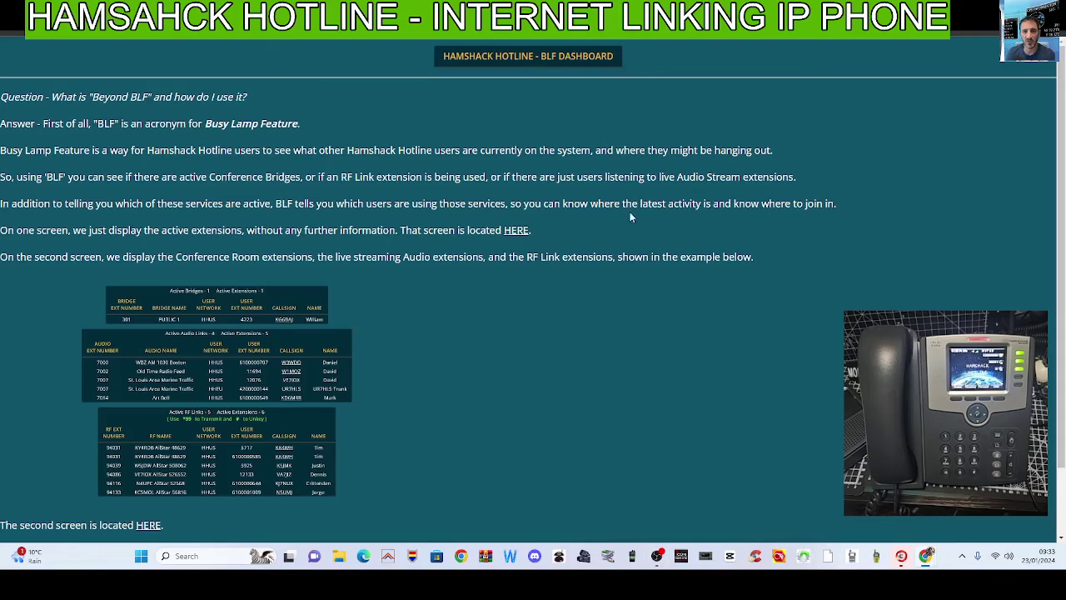
scroll(558, 203, "down", 1)
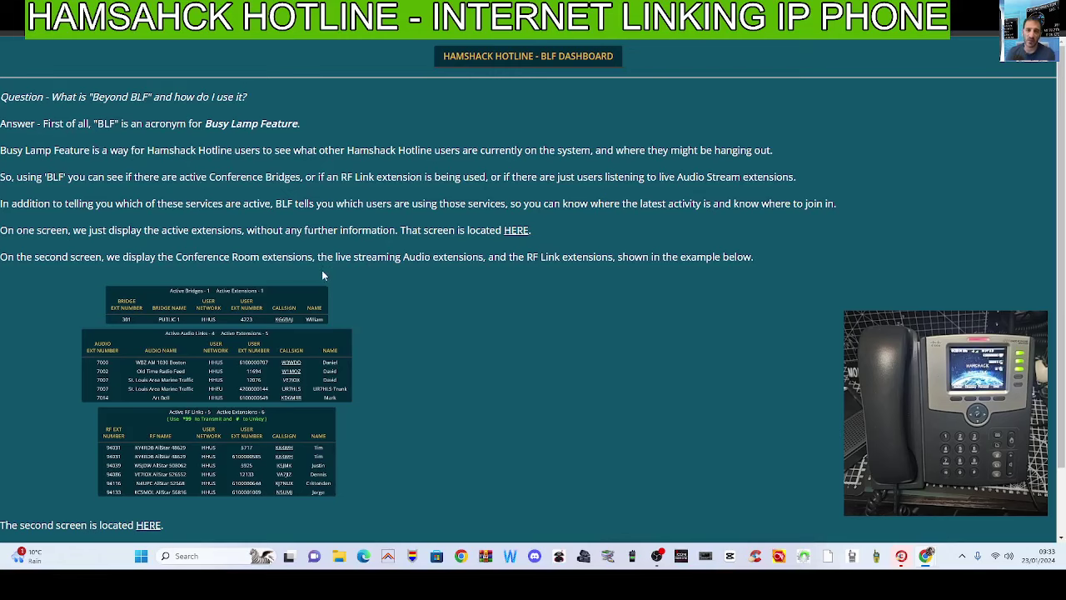
left_click(516, 229)
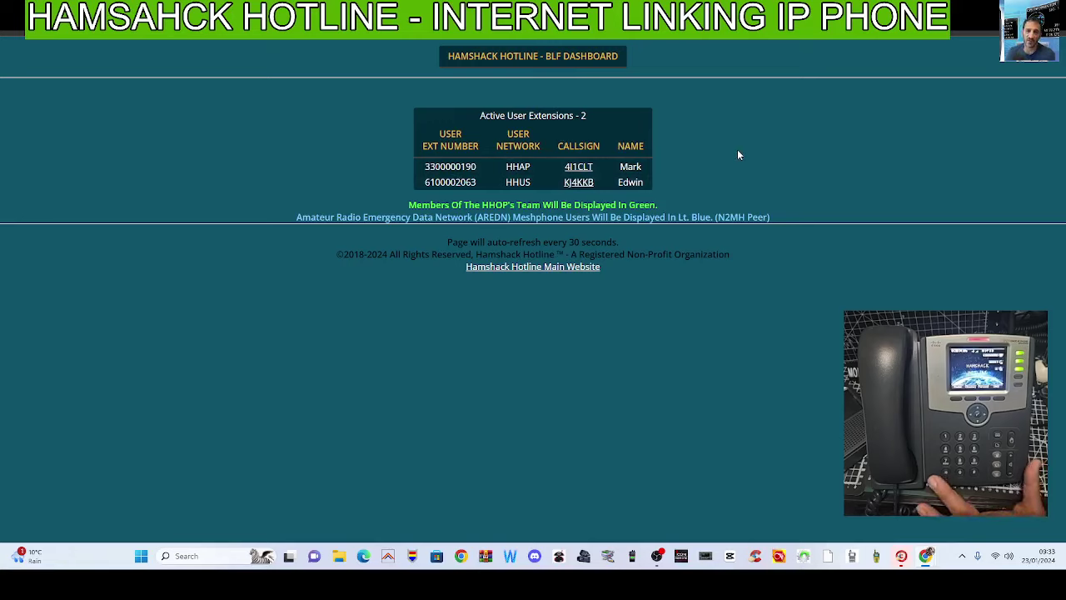
Step: Open the phone book's RF extension list and examine the entries from 94000 onward, including their locations, frequencies and notes
left_click(657, 555)
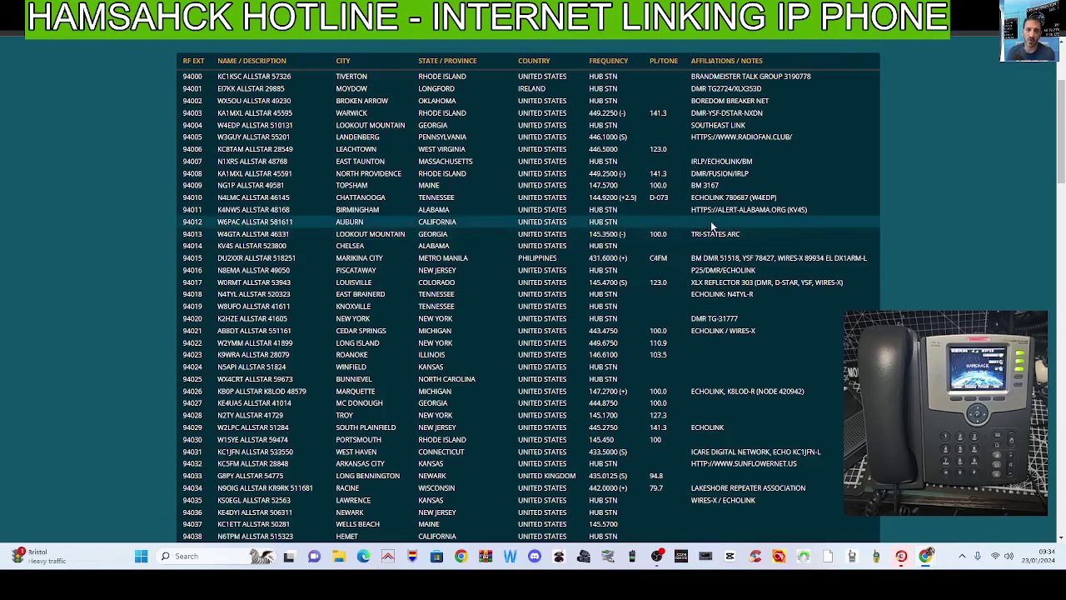
scroll(775, 250, "down", 1)
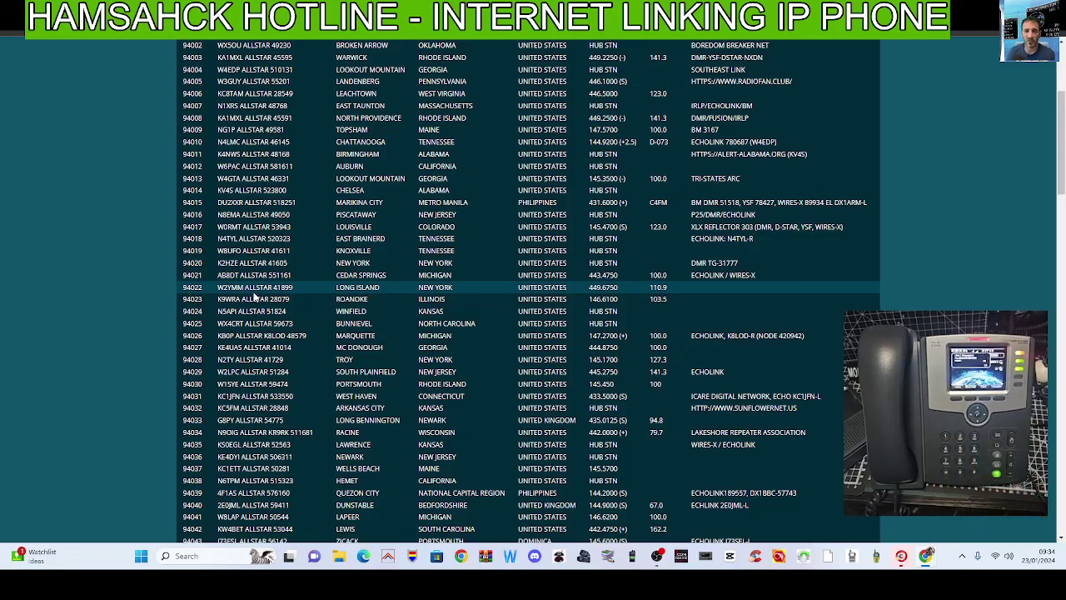
mouse_move(666, 563)
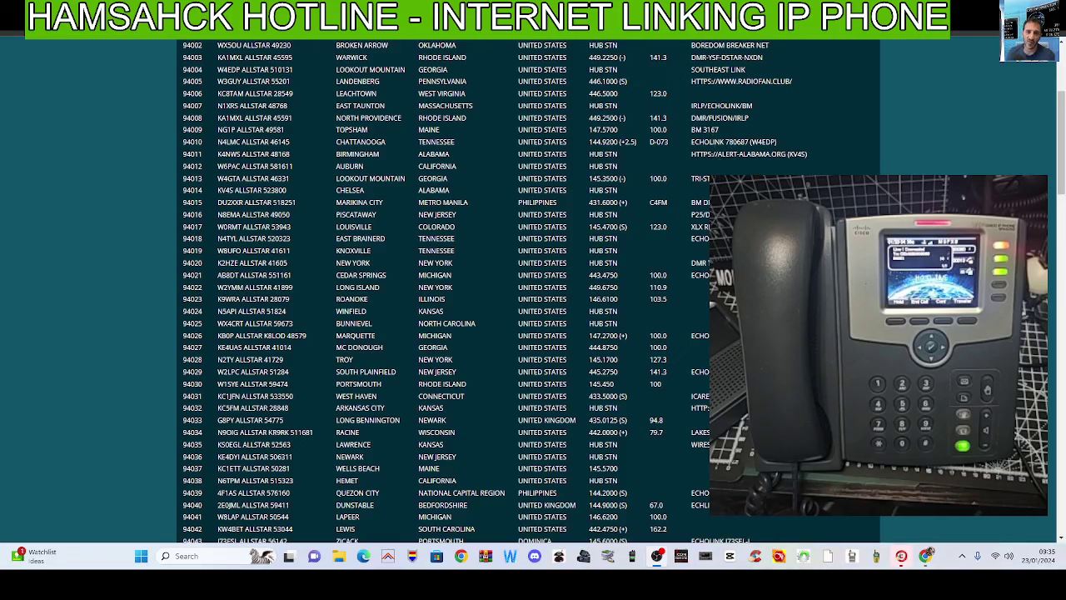
scroll(494, 254, "up", 3)
scroll(482, 254, "down", 2)
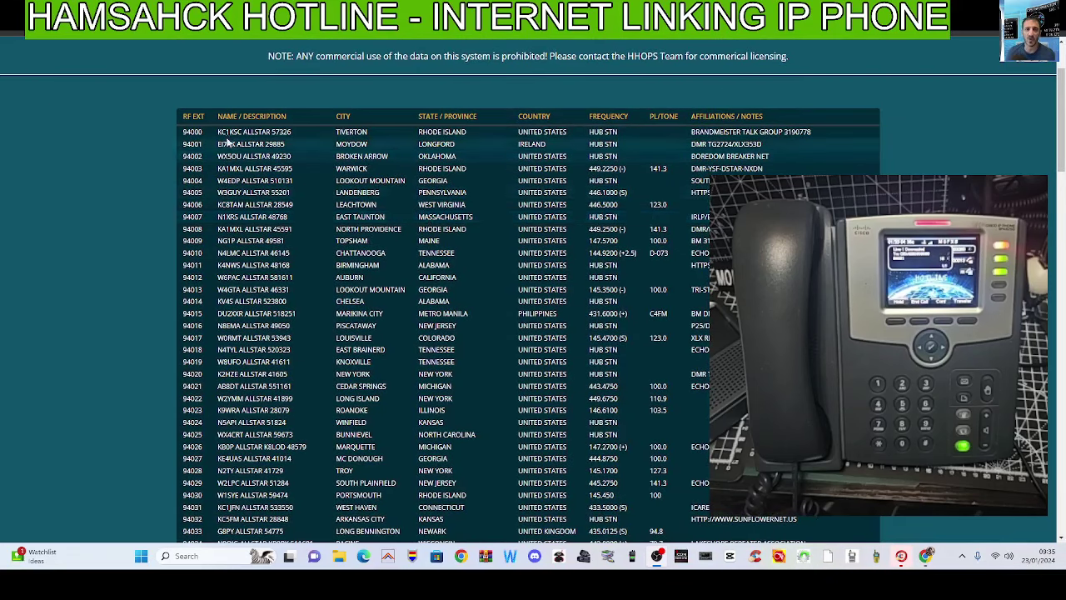
scroll(250, 171, "down", 1)
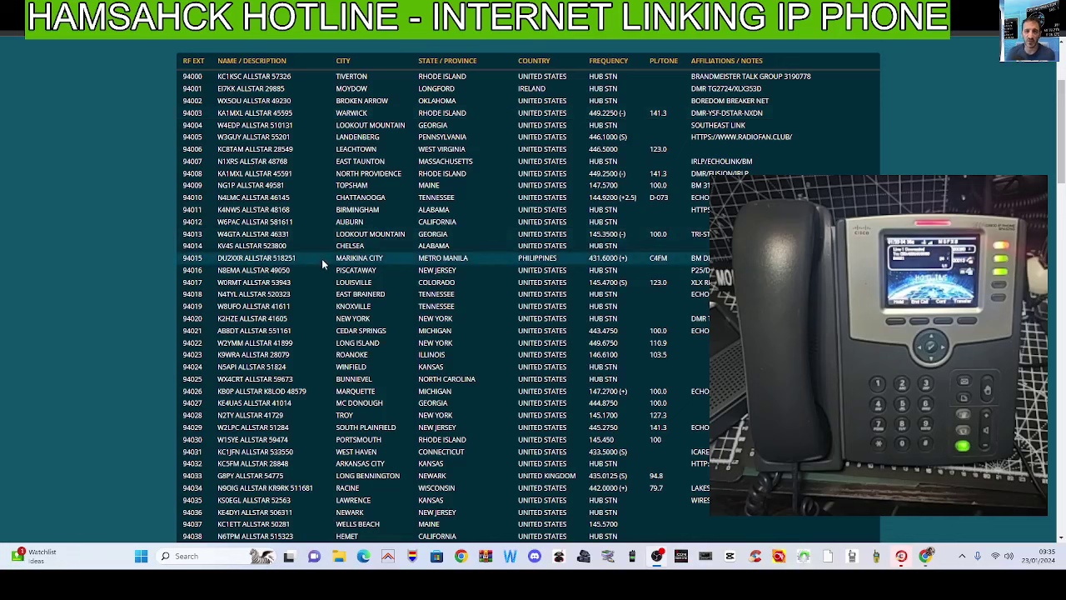
Step: Read through the remaining RF extensions down to the end of the list, checking the node names, countries and affiliations
scroll(409, 217, "down", 2)
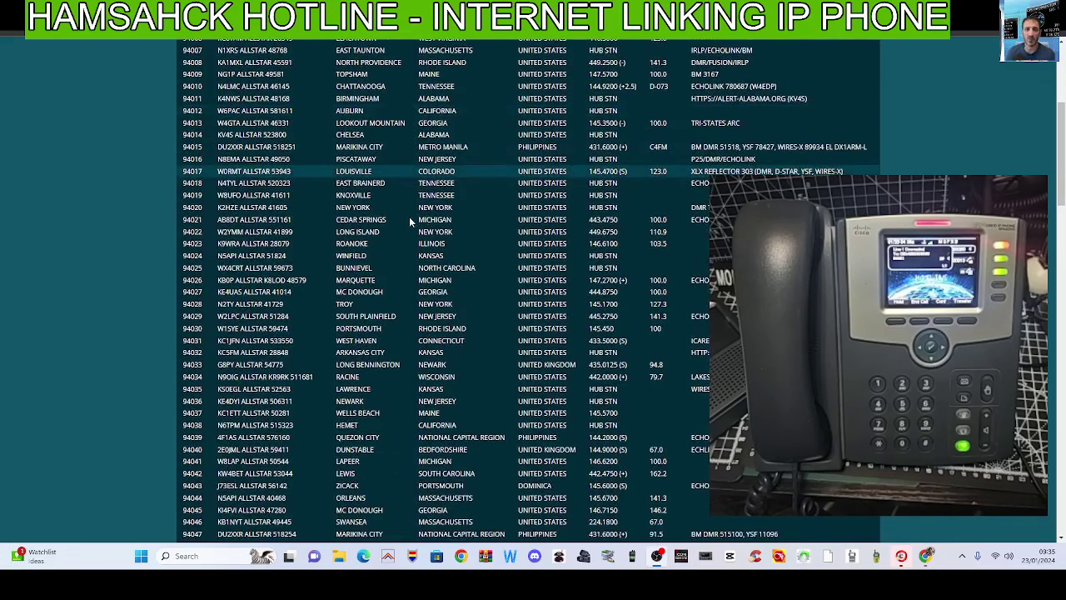
scroll(409, 216, "down", 3)
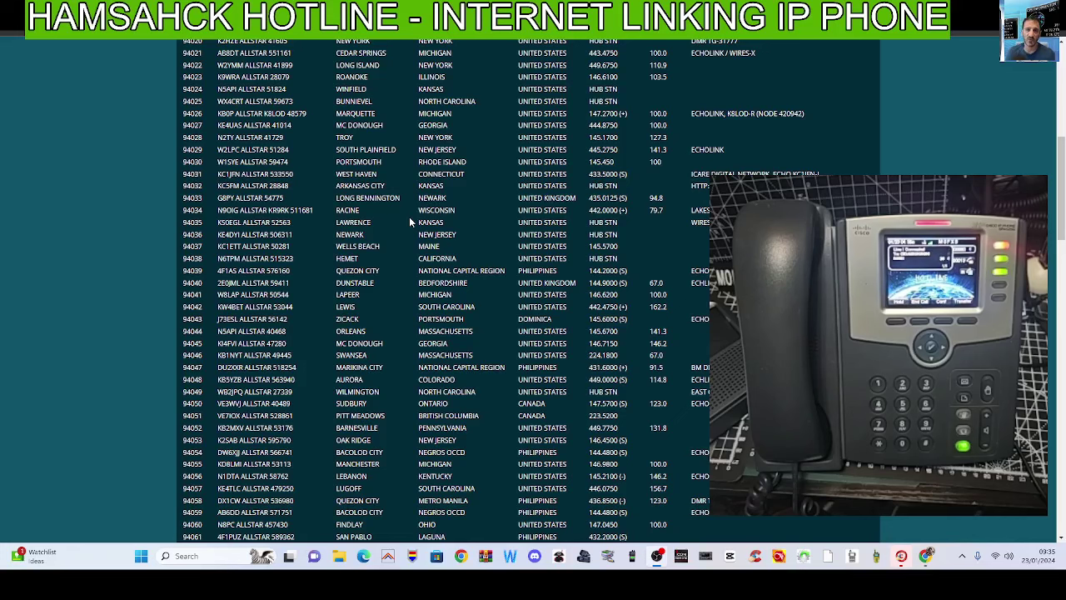
scroll(409, 216, "down", 5)
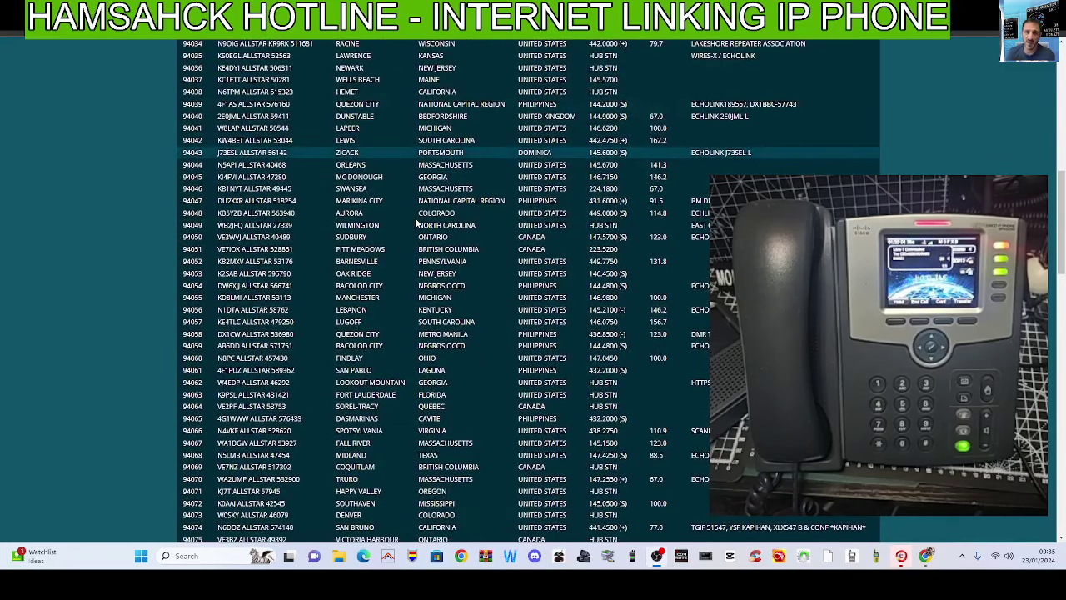
scroll(416, 222, "down", 15)
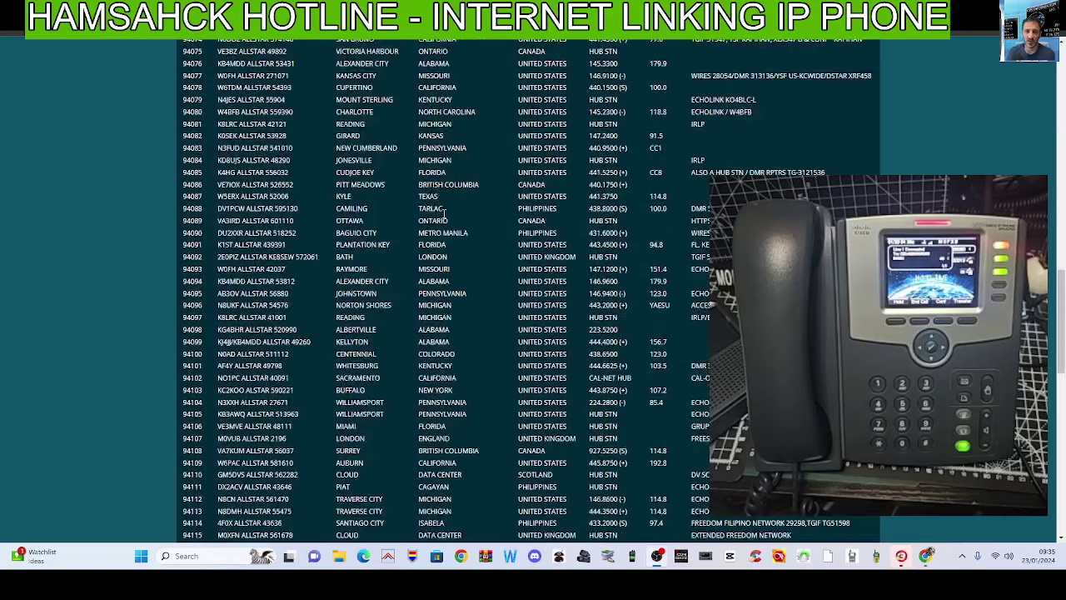
scroll(444, 213, "down", 15)
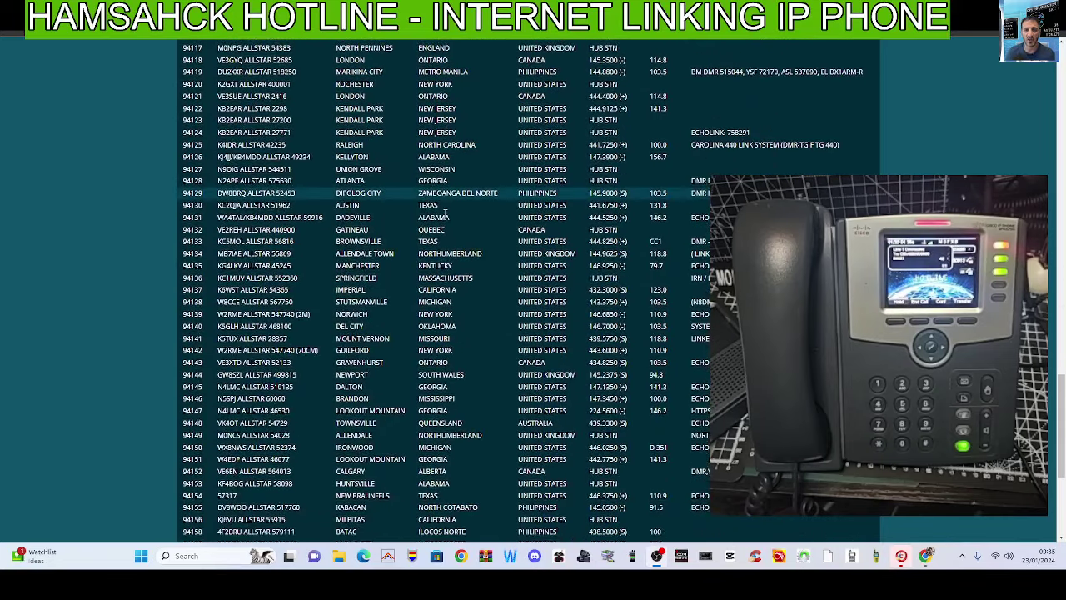
scroll(446, 214, "down", 6)
scroll(446, 214, "down", 3)
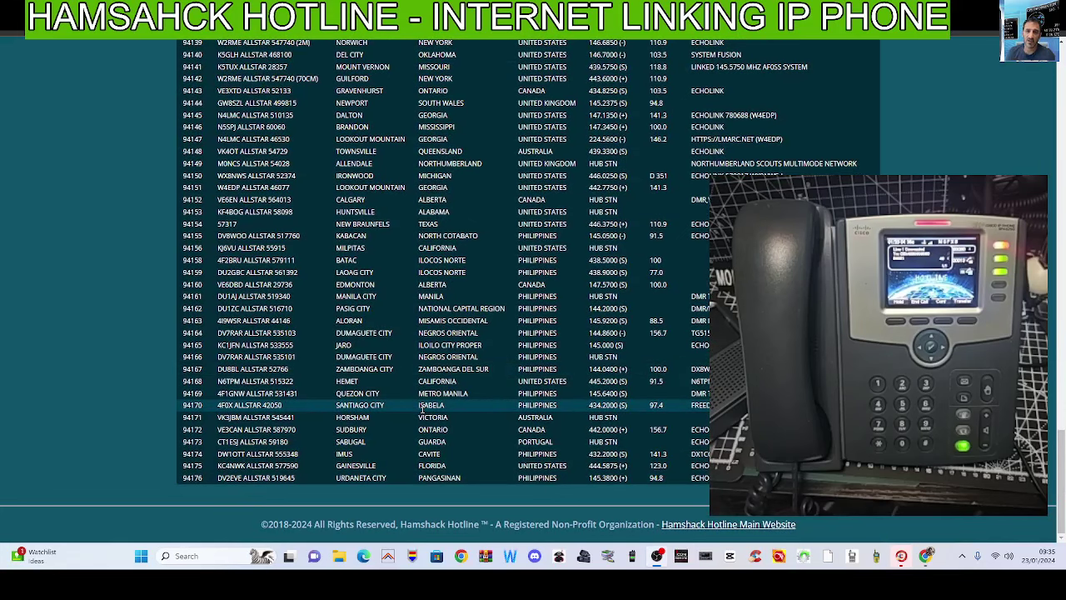
scroll(422, 408, "up", 5)
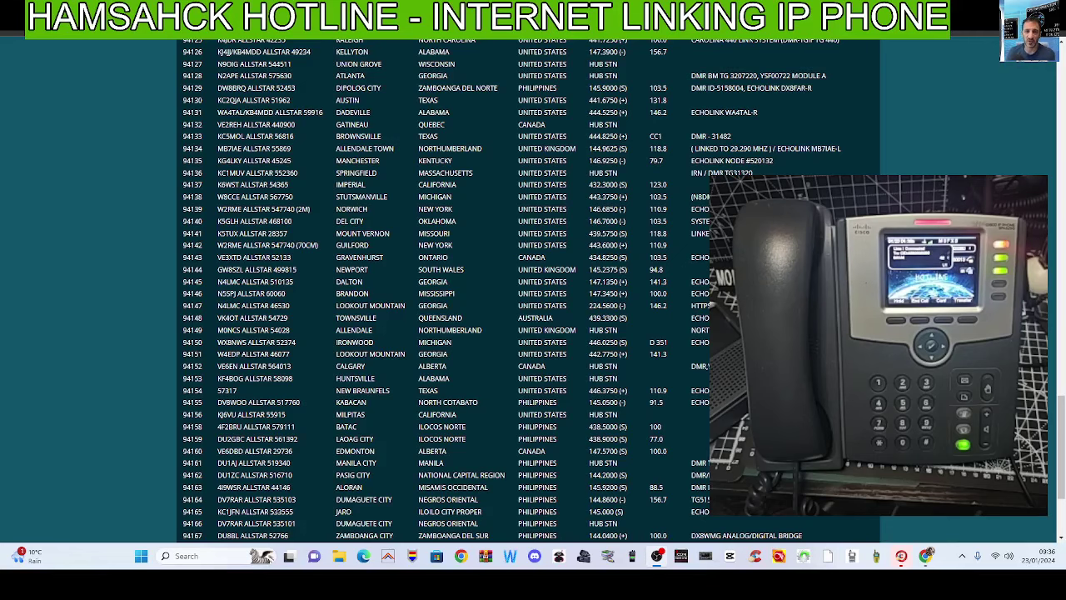
scroll(533, 291, "down", 3)
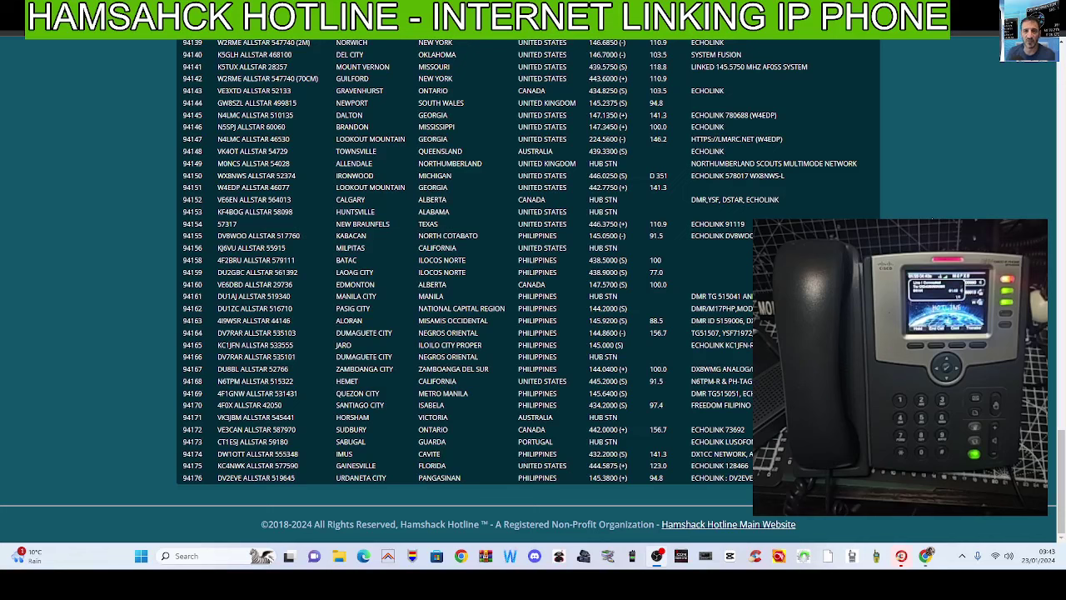
Step: Switch to the phone book's conference bridge list and examine the bridge names, numbers and contacts from HHOPS 300 onward
key("Home")
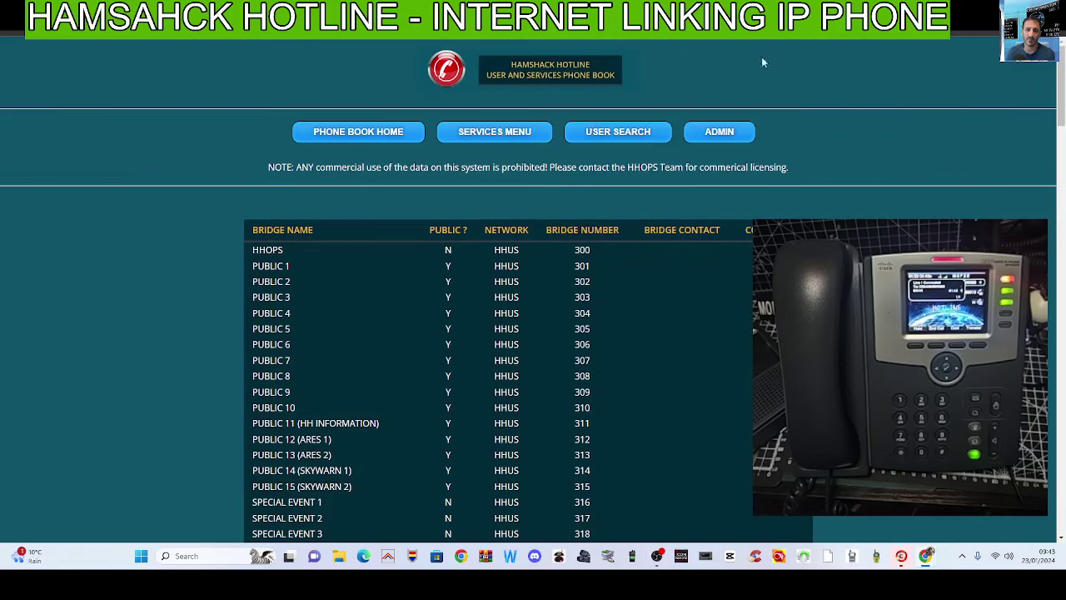
scroll(789, 120, "down", 1)
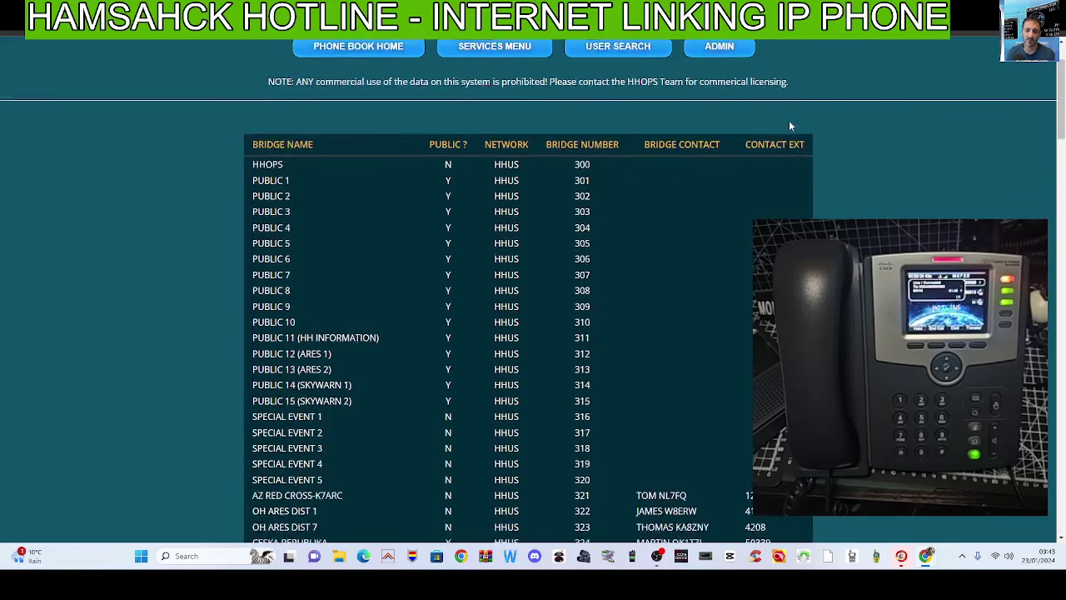
scroll(770, 167, "up", 1)
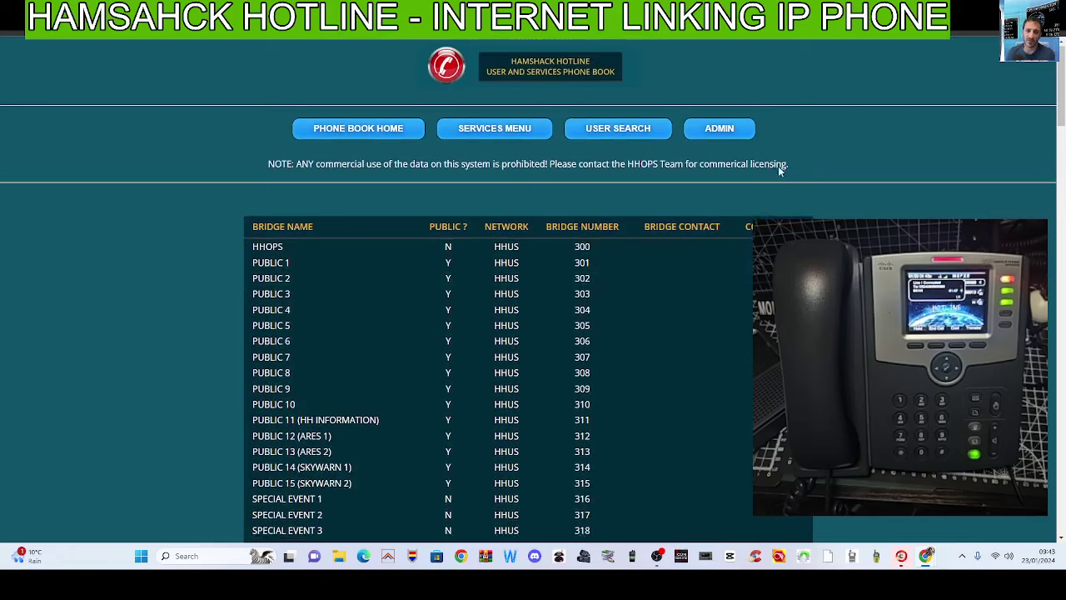
scroll(792, 181, "down", 5)
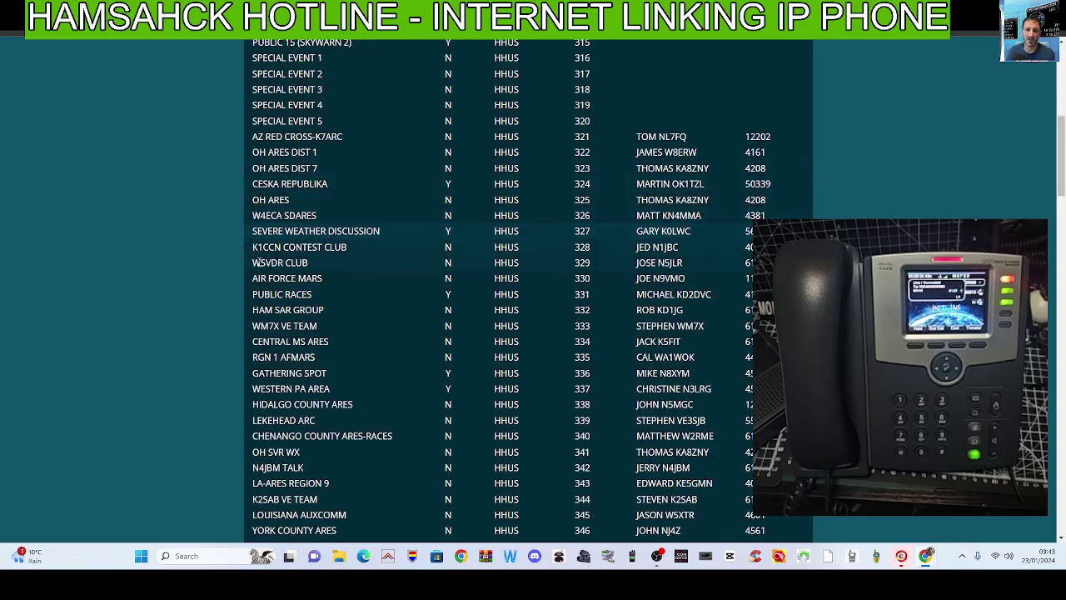
scroll(601, 231, "up", 5)
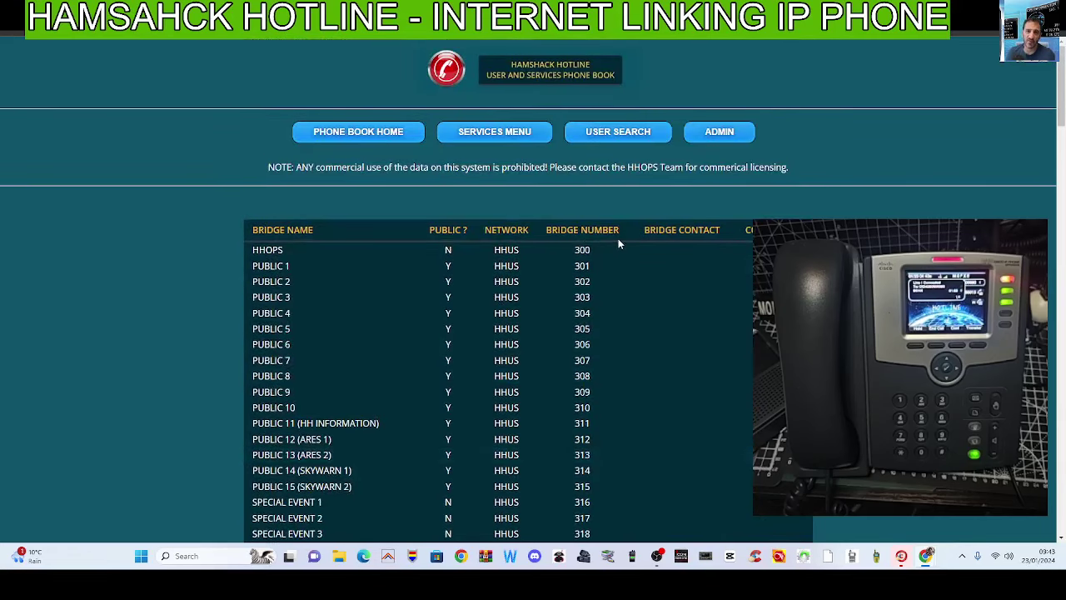
scroll(621, 238, "down", 7)
scroll(644, 233, "down", 8)
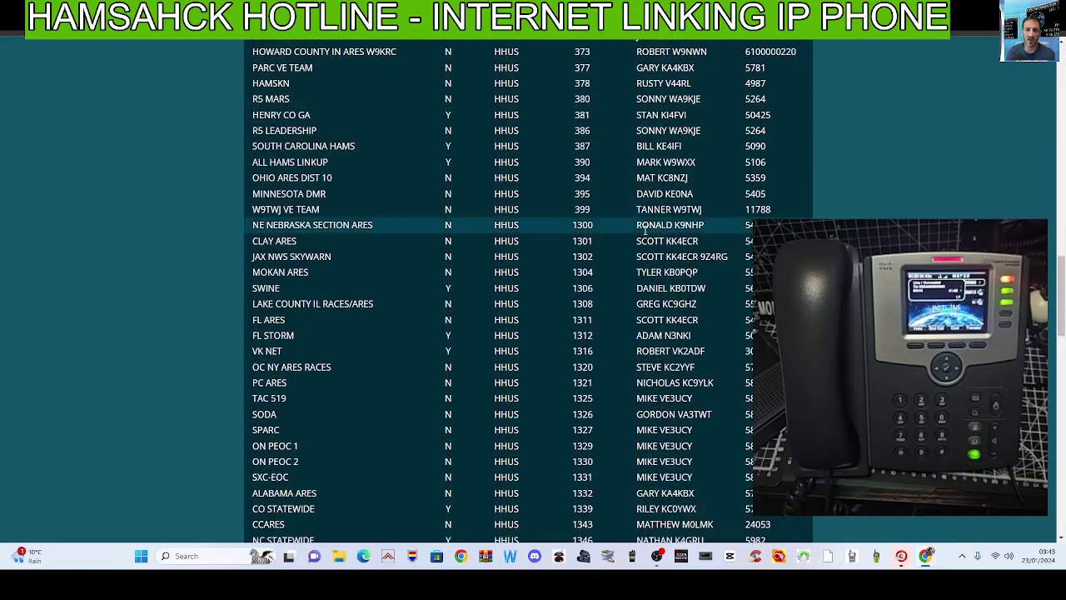
scroll(644, 232, "down", 5)
scroll(643, 232, "up", 4)
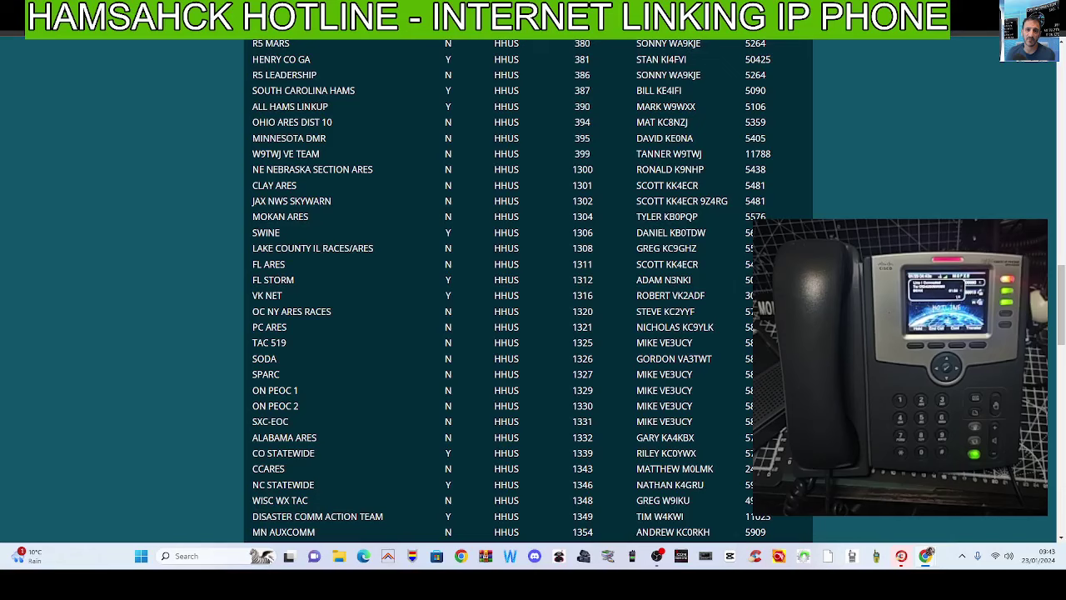
Step: Return to the RF extension list and look back through its entries from the end toward the 94100 range
key("ctrl+Tab")
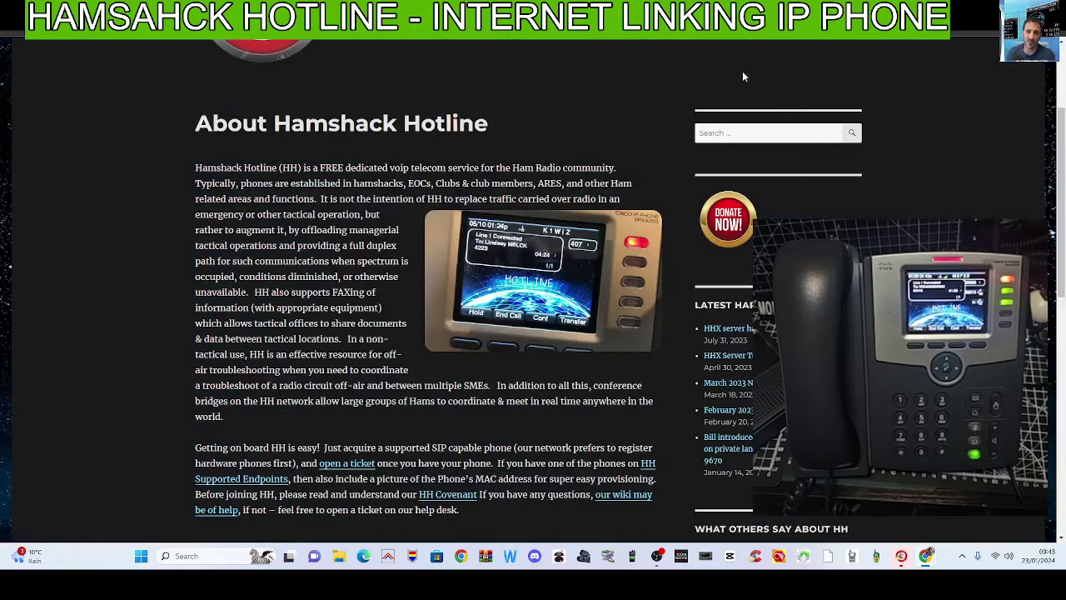
key("ctrl+Tab")
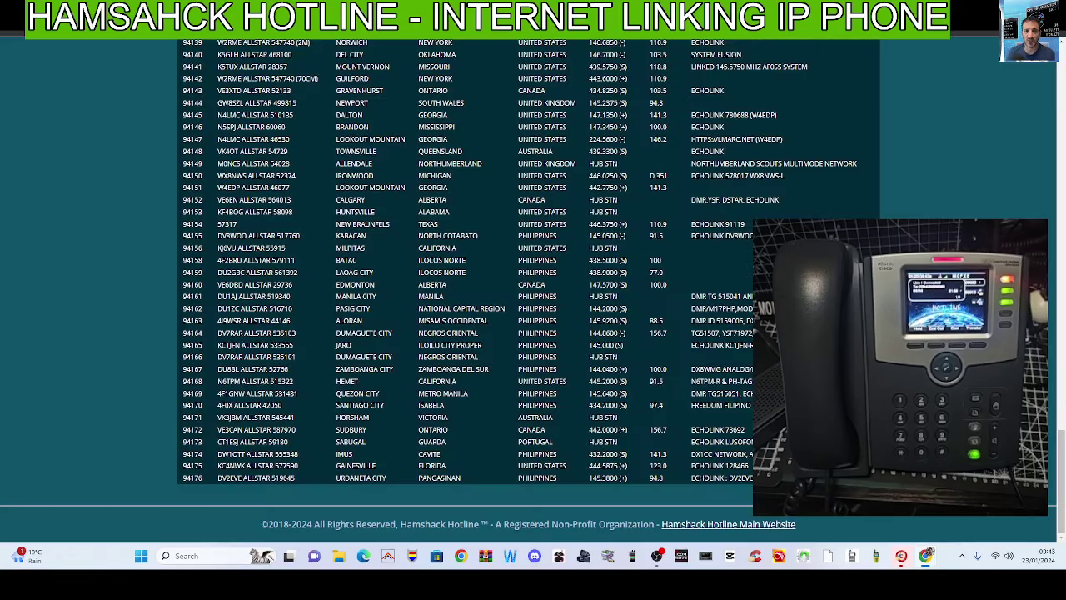
scroll(533, 284, "up", 2)
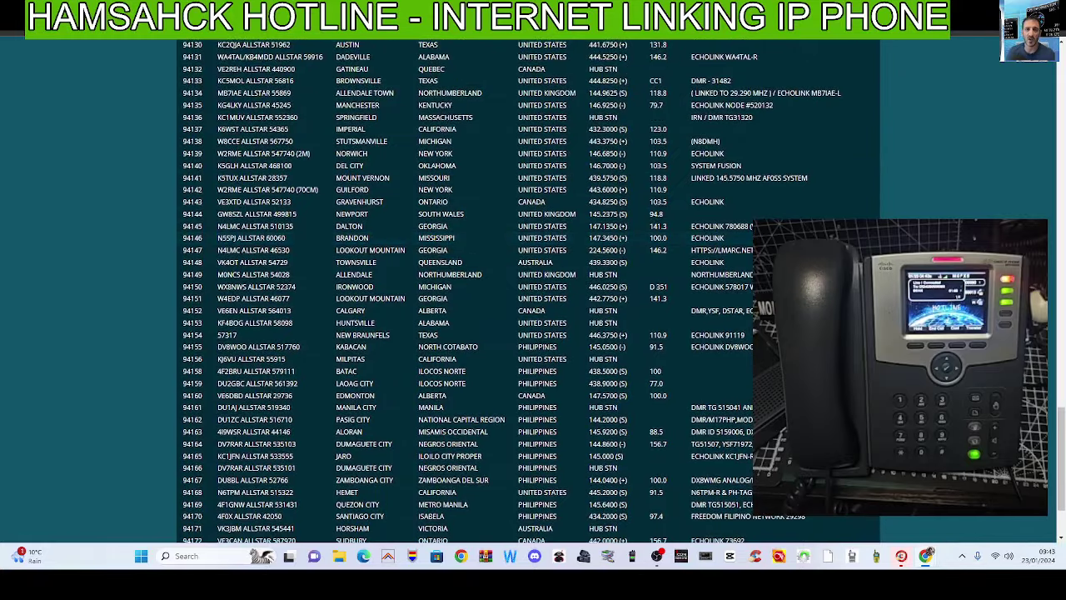
scroll(637, 72, "up", 7)
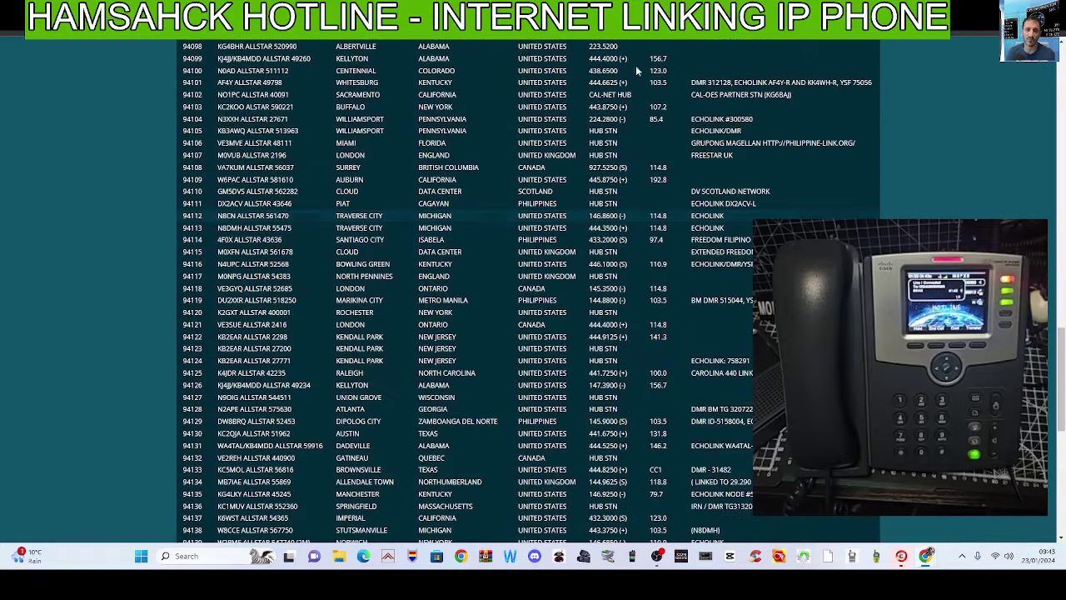
Step: Switch to the BLF dashboard's active user extensions, open the HHEU user's QRZ page and look through the biography and radio equipment
key("ctrl+Tab")
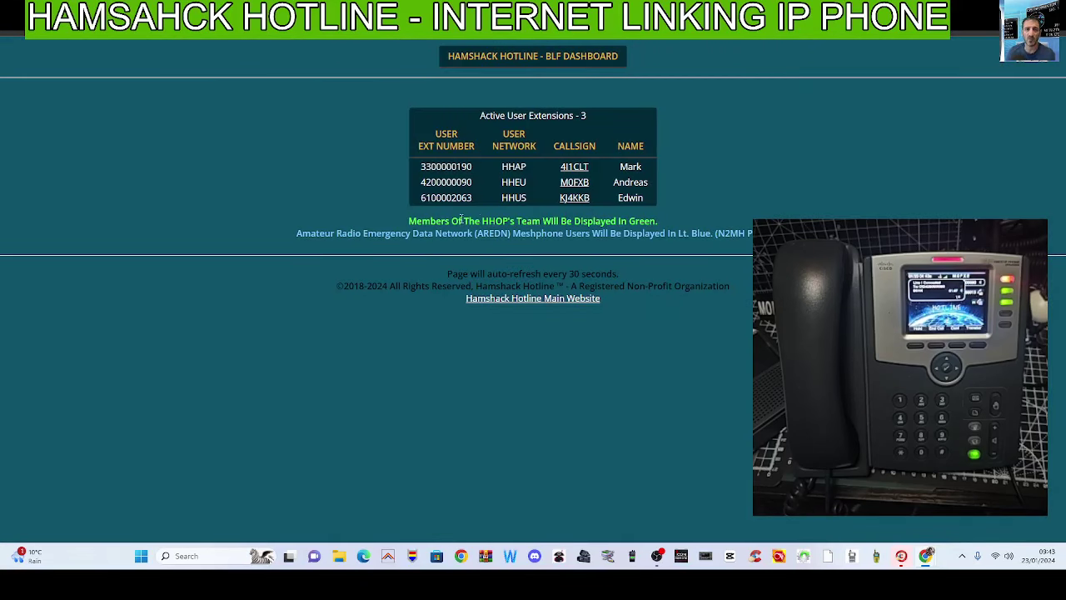
left_click(576, 184)
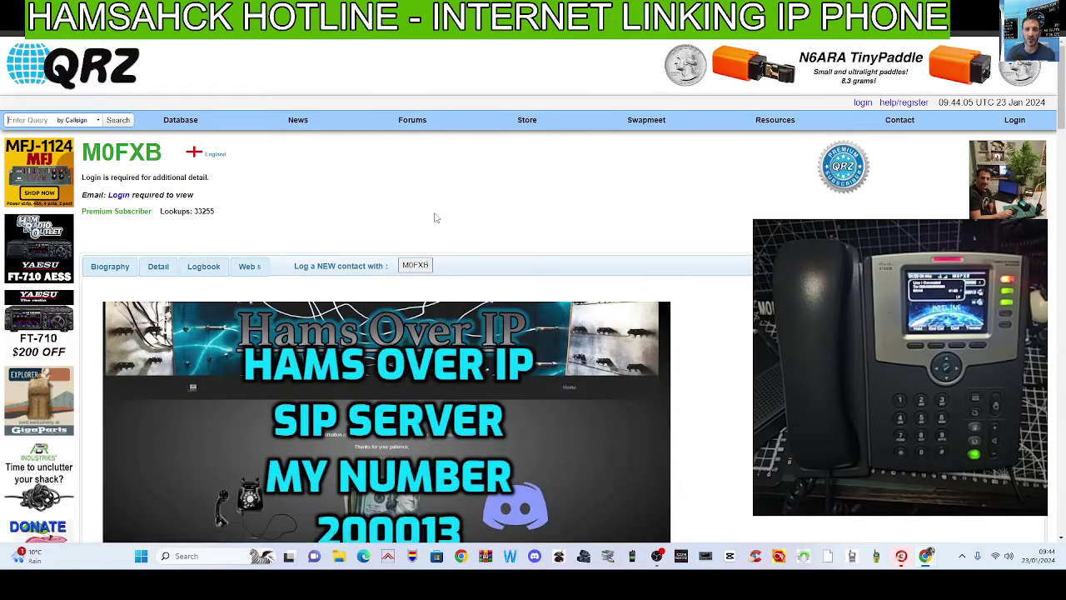
scroll(695, 235, "down", 6)
scroll(704, 240, "down", 10)
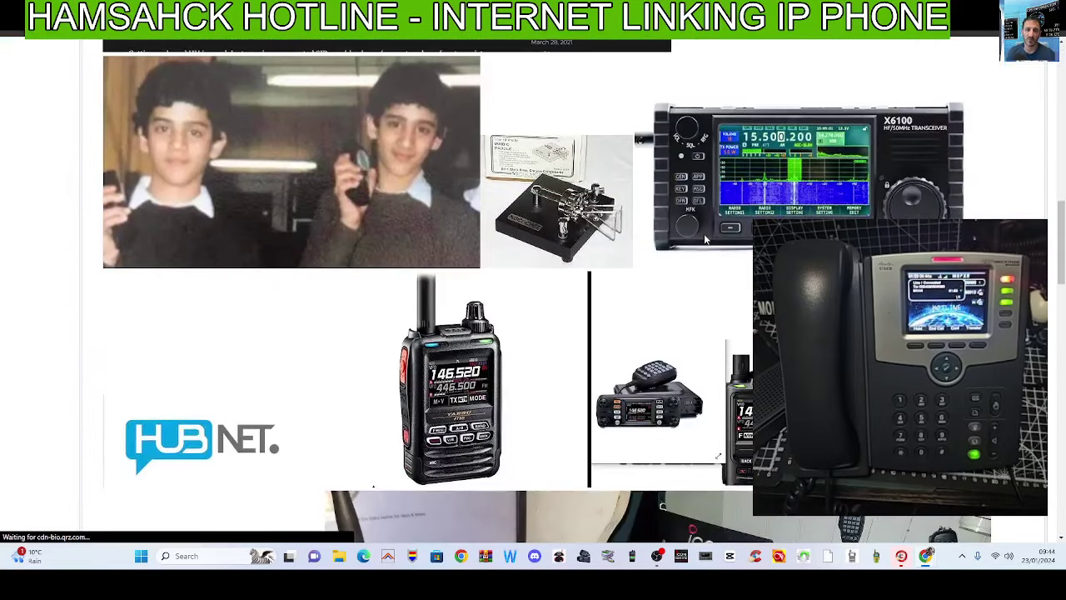
scroll(703, 239, "down", 6)
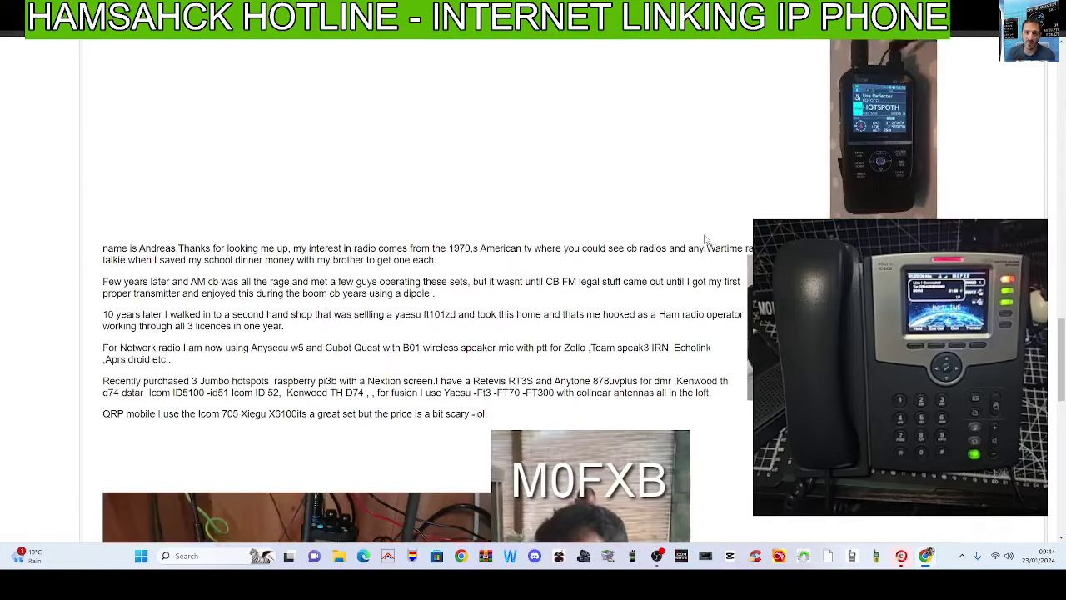
scroll(704, 239, "down", 5)
scroll(704, 240, "up", 9)
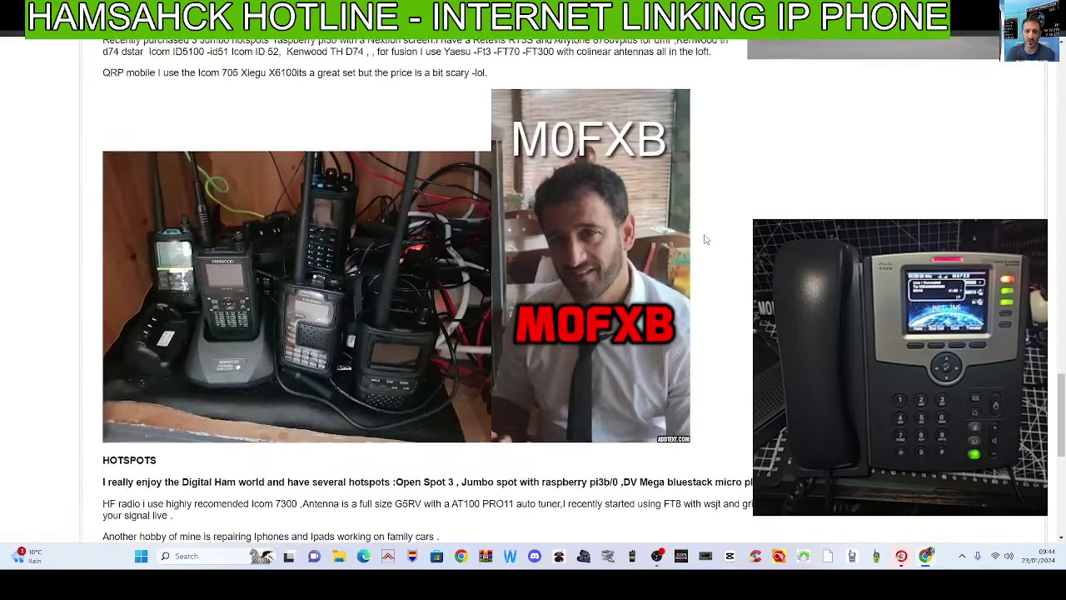
scroll(183, 58, "up", 3)
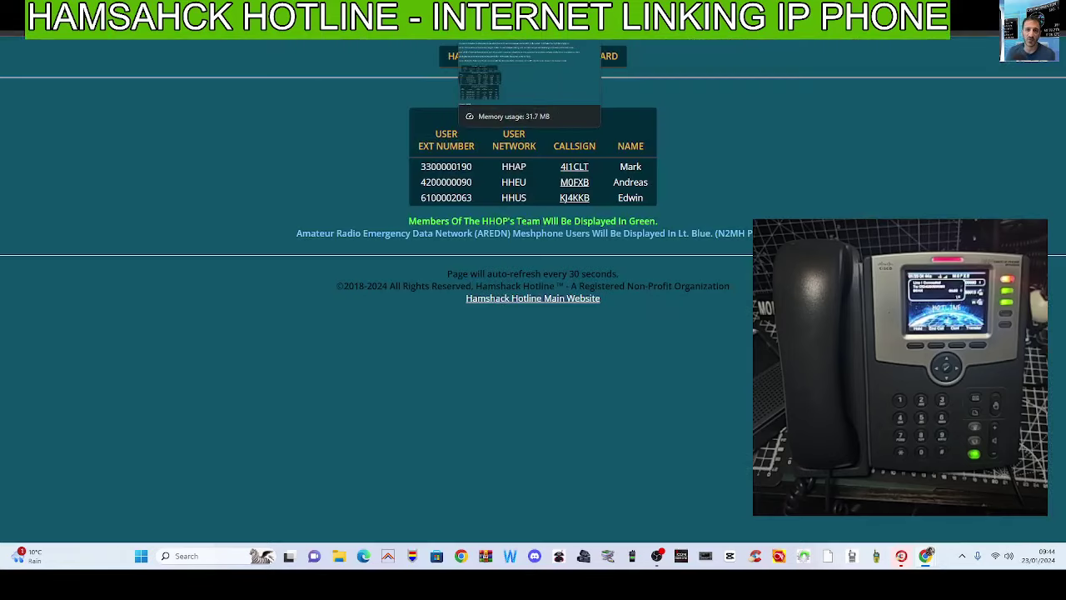
Step: Open the HHUS user's QRZ page from the active user extensions, view the profile and close the page
left_click(578, 200)
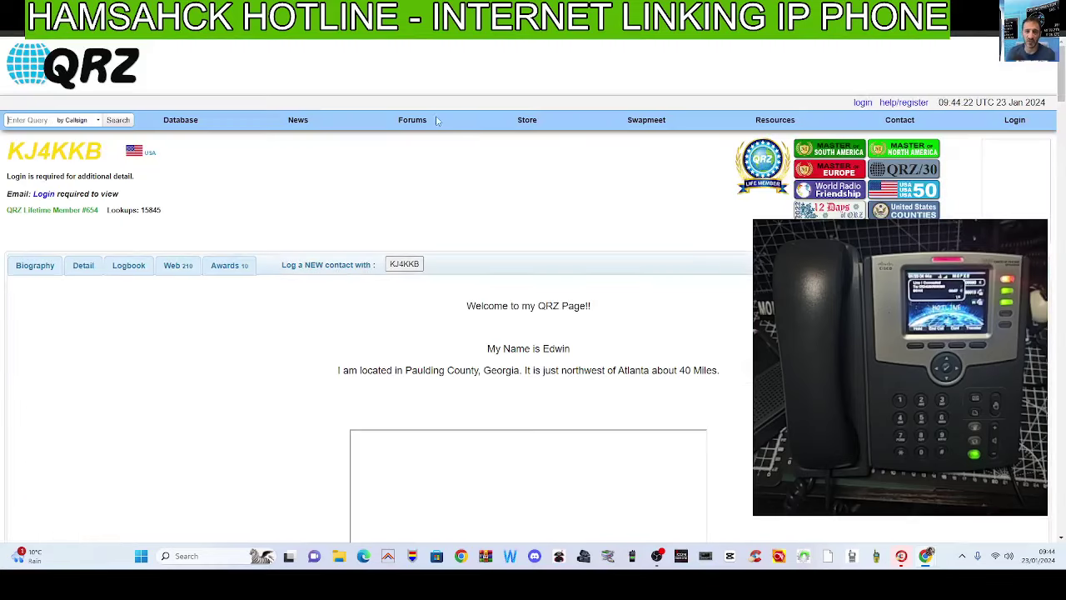
scroll(533, 291, "down", 2)
scroll(533, 292, "up", 2)
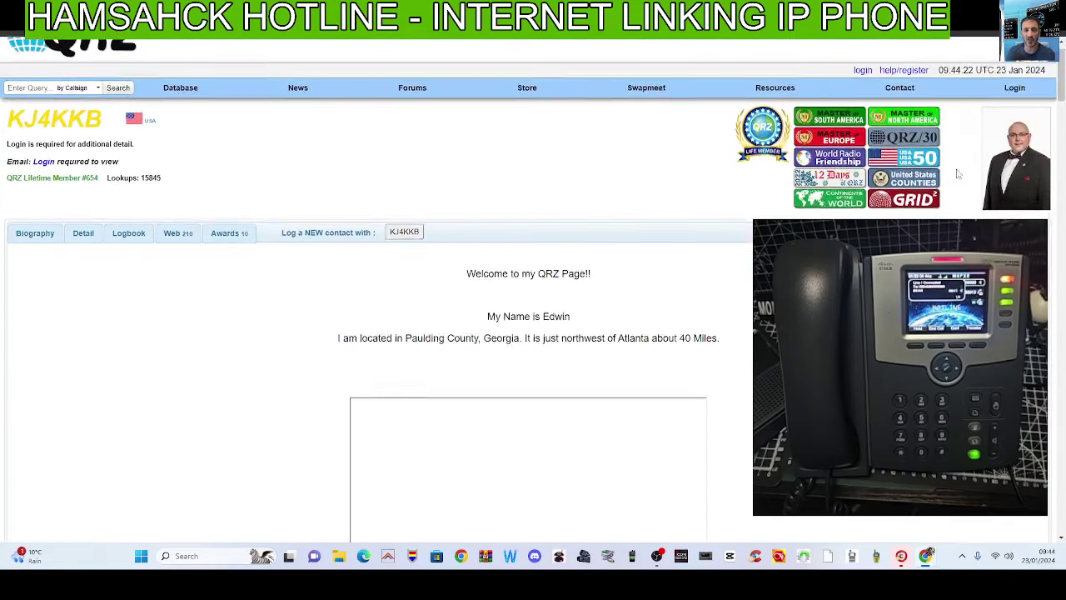
key("ctrl+w")
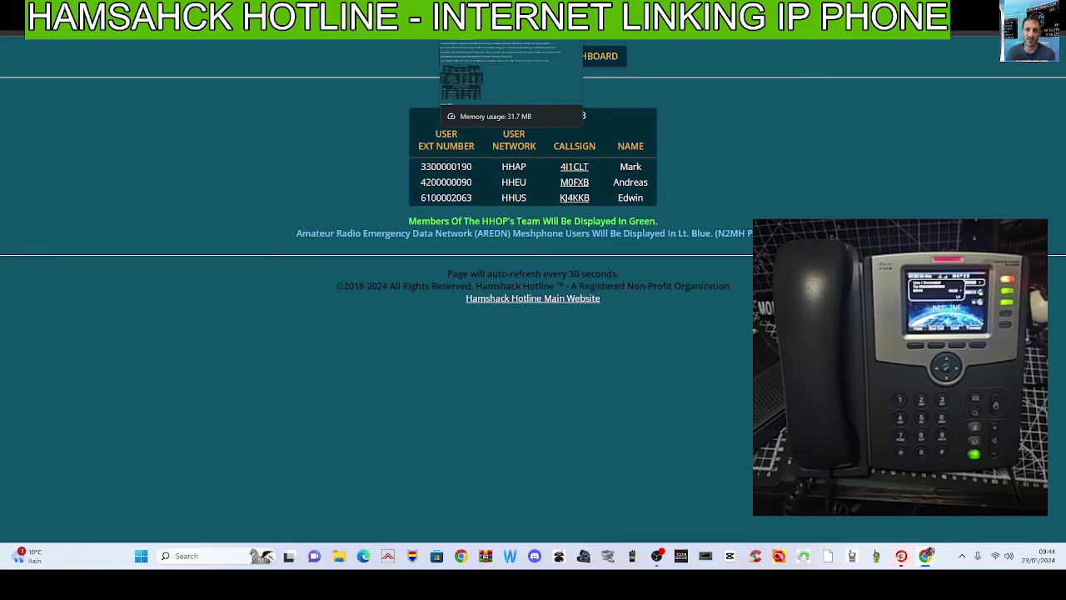
Step: Return to the Hamshack Hotline home page and open the HH Wiki from its documents
left_click(499, 21)
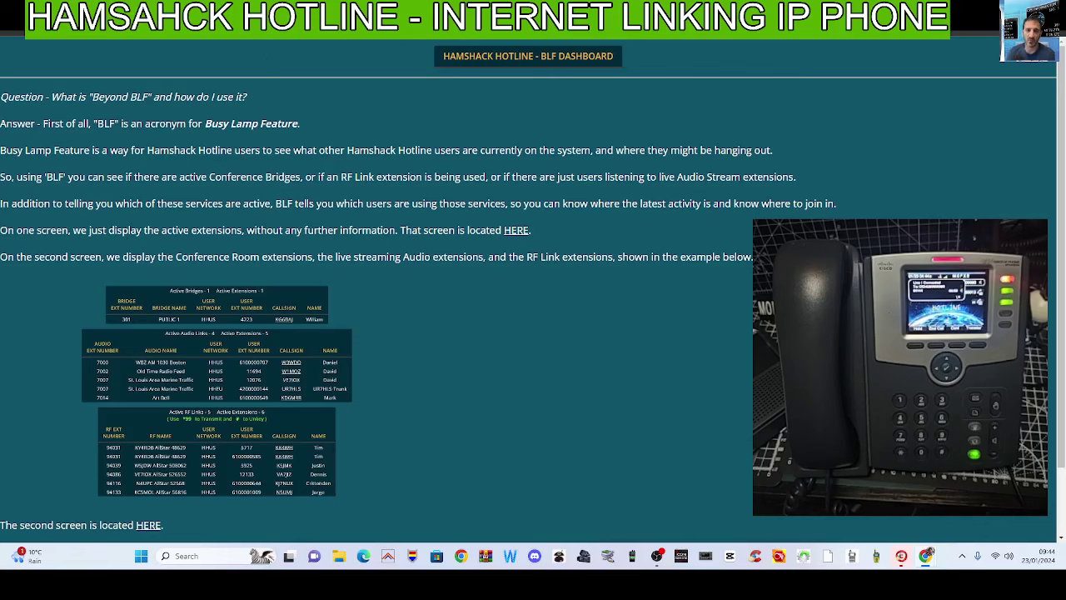
left_click(242, 21)
scroll(660, 140, "down", 1)
scroll(600, 129, "up", 1)
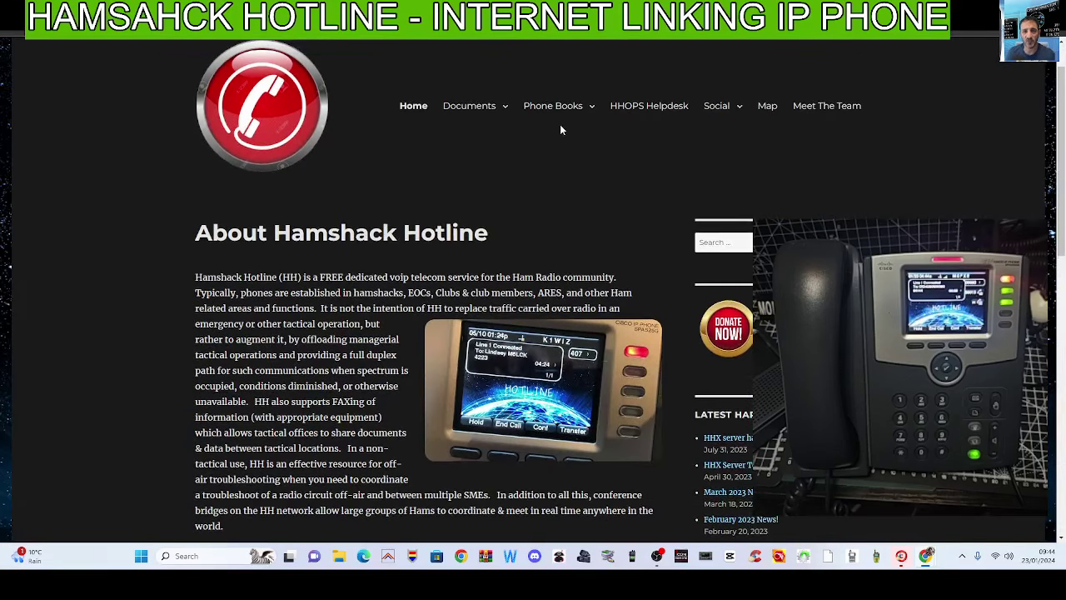
mouse_move(500, 108)
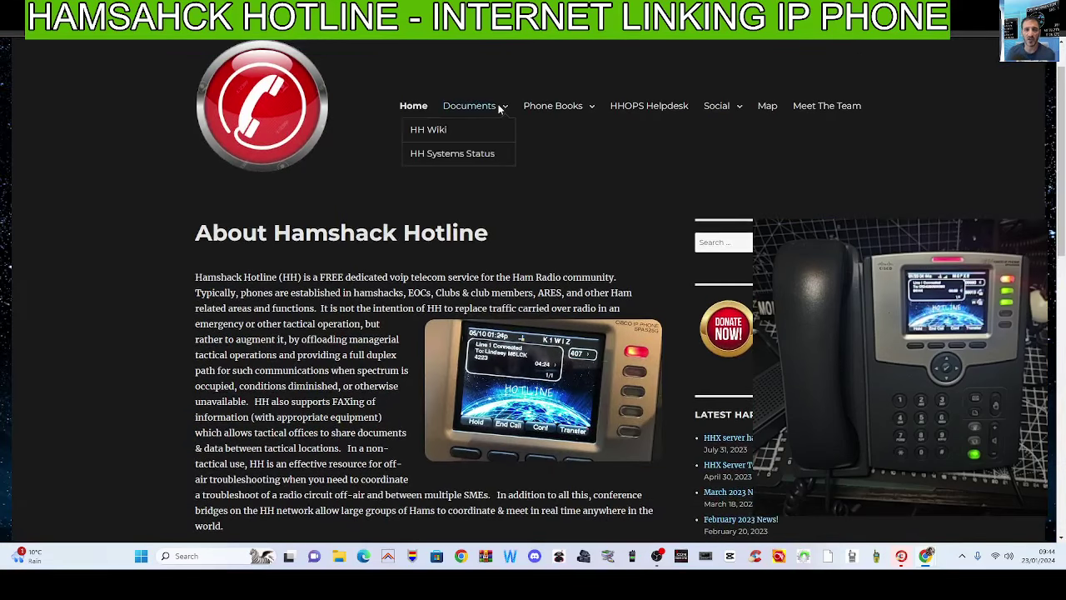
left_click(429, 131)
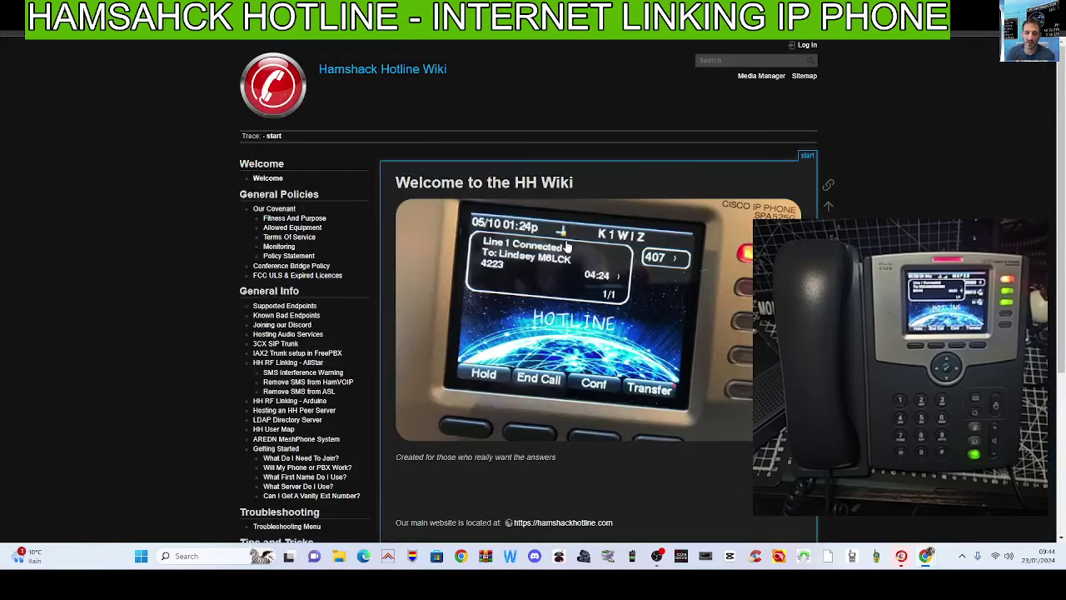
Step: Look through the wiki's topics, open the Provisioning Guide List and examine the supported endpoint models
scroll(341, 263, "down", 1)
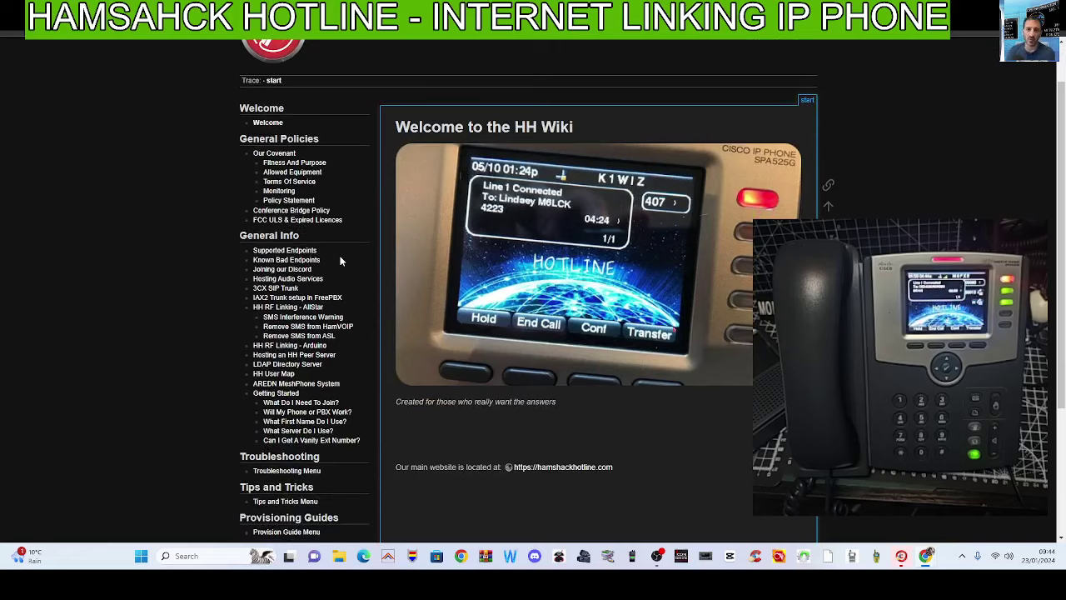
scroll(341, 263, "down", 1)
scroll(341, 264, "down", 2)
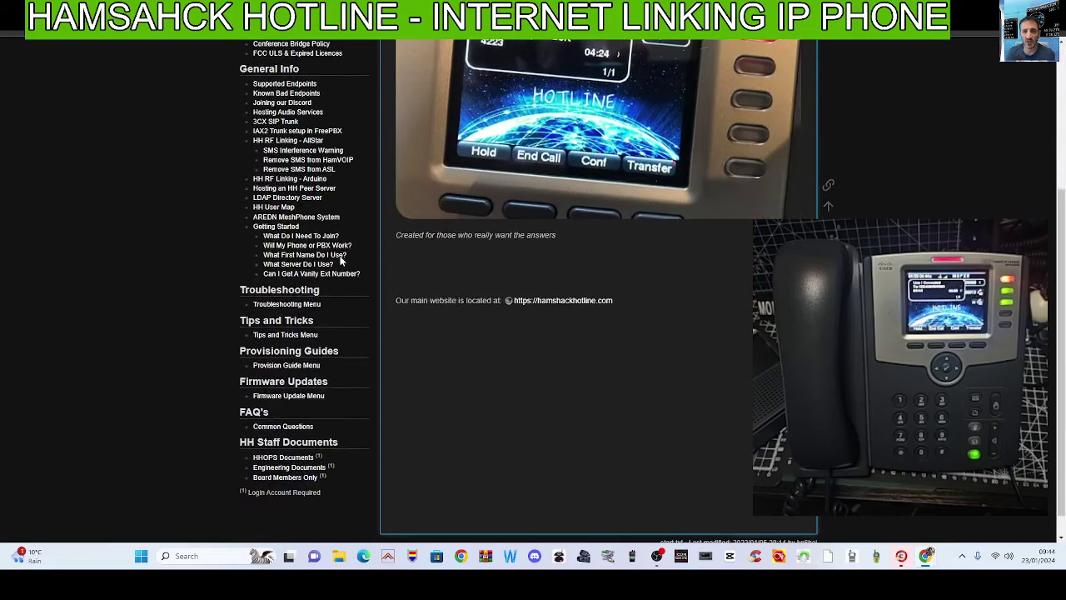
left_click(293, 367)
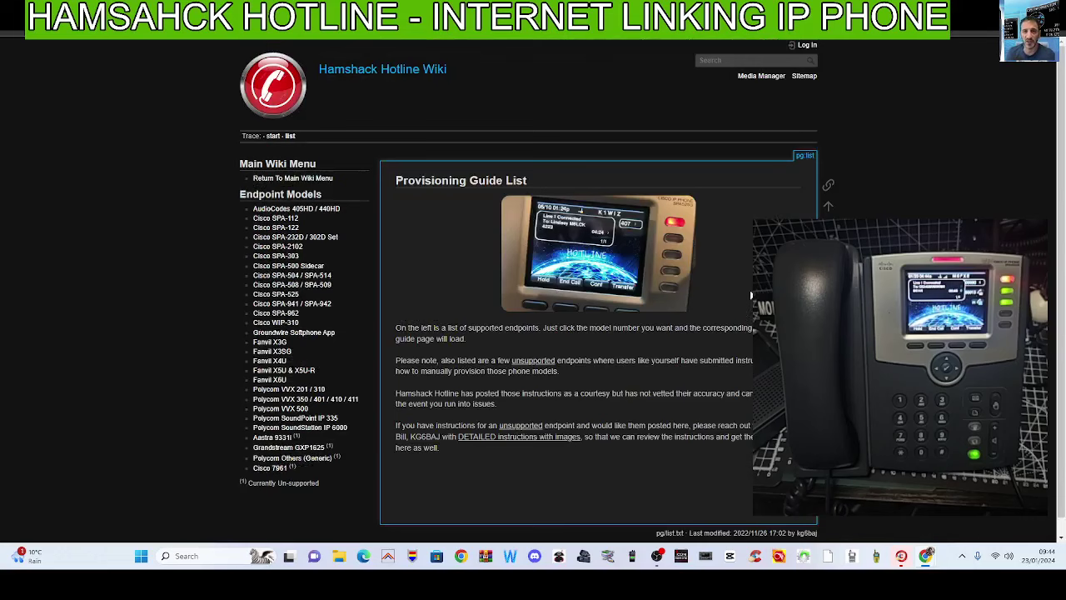
scroll(746, 272, "down", 1)
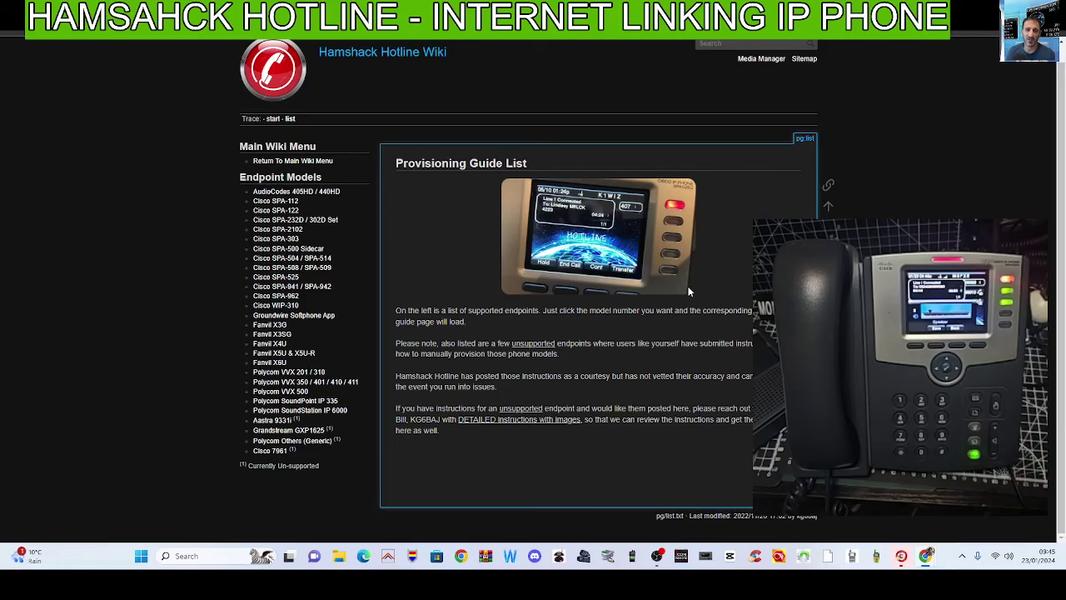
scroll(666, 291, "up", 1)
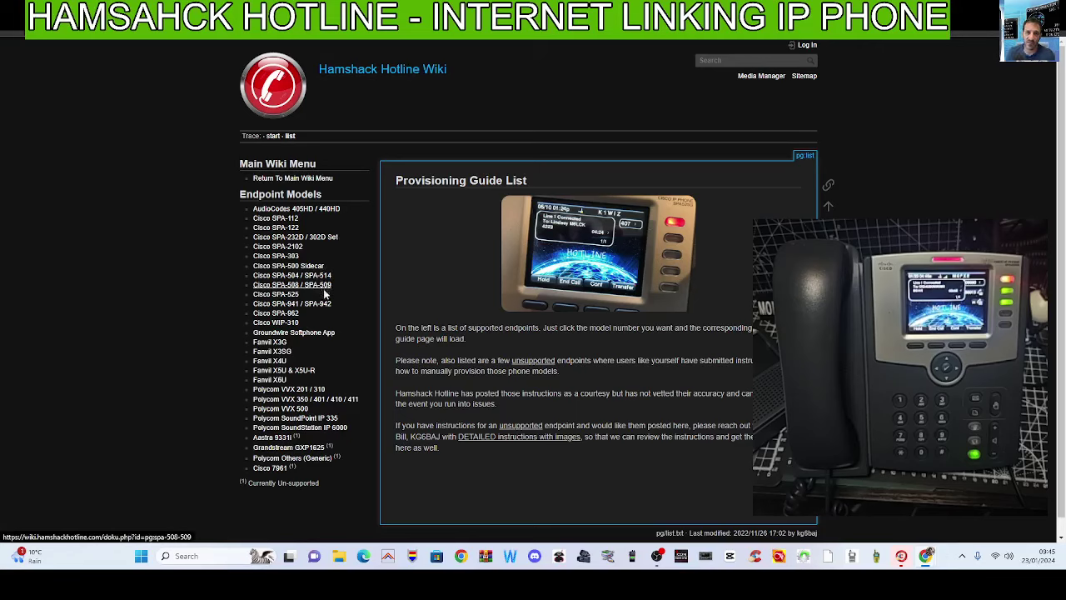
Step: Open the Cisco SPA-525 provisioning guide and highlight the resync URL used to set up the phone
left_click(282, 296)
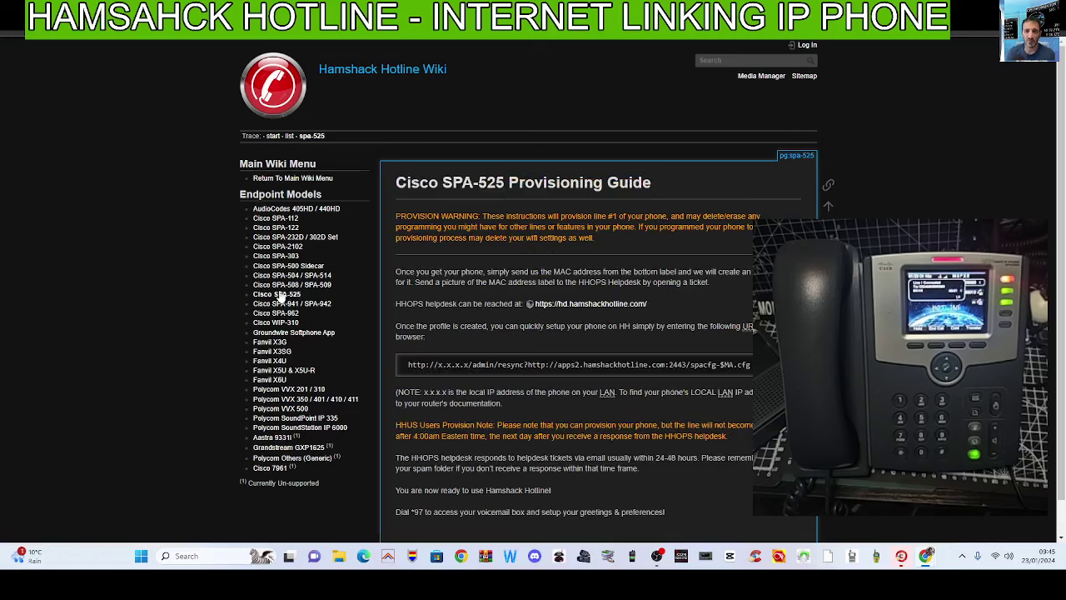
scroll(626, 289, "down", 1)
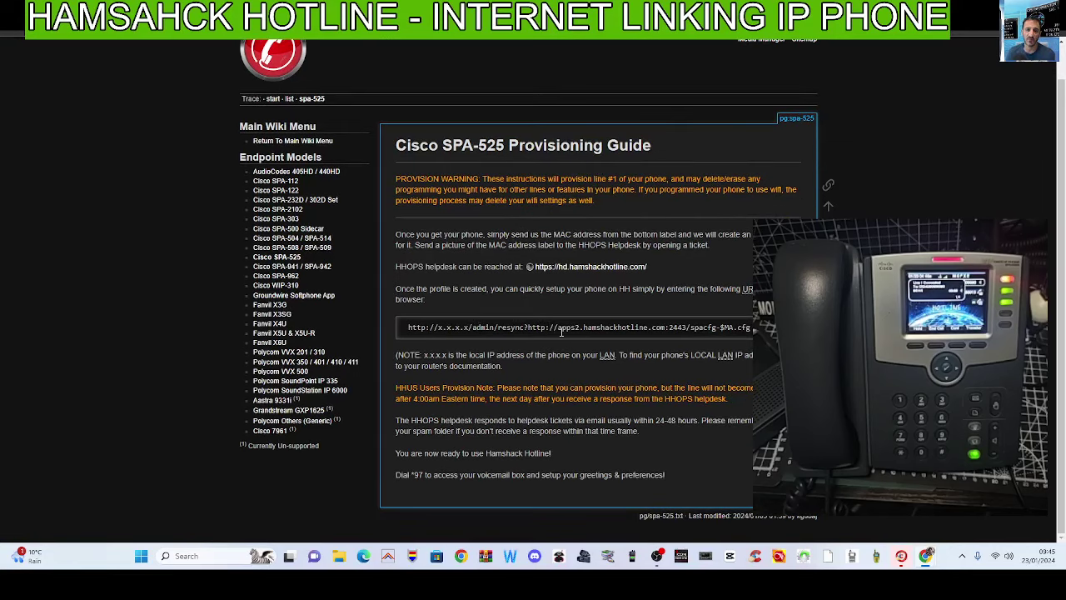
triple_click(497, 327)
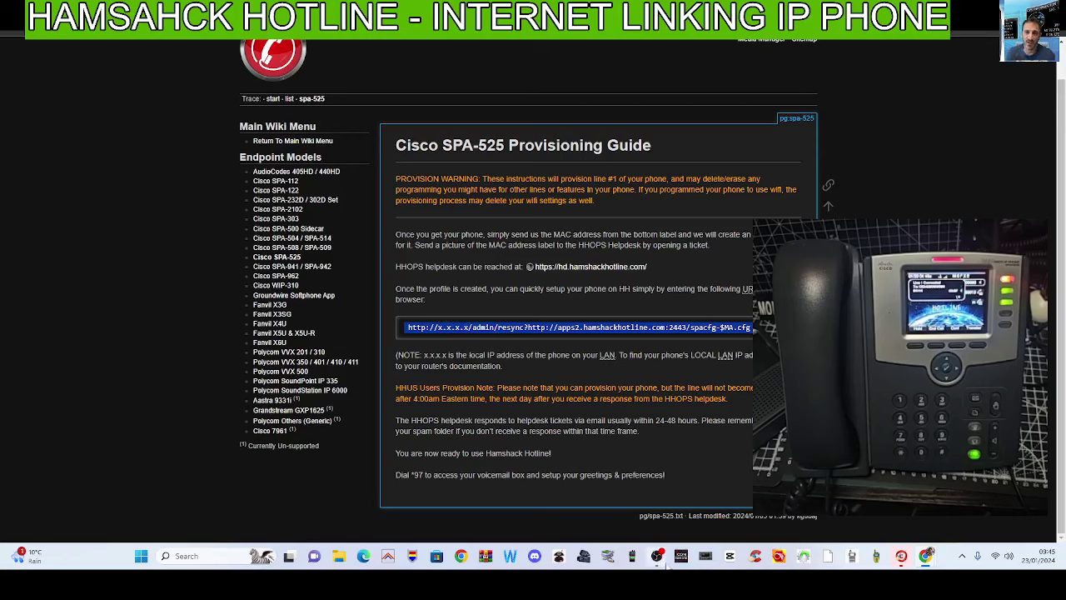
Step: Switch to the recording software, shrink the phone camera overlay to uncover the provisioning guide, and return to the browser
left_click(659, 560)
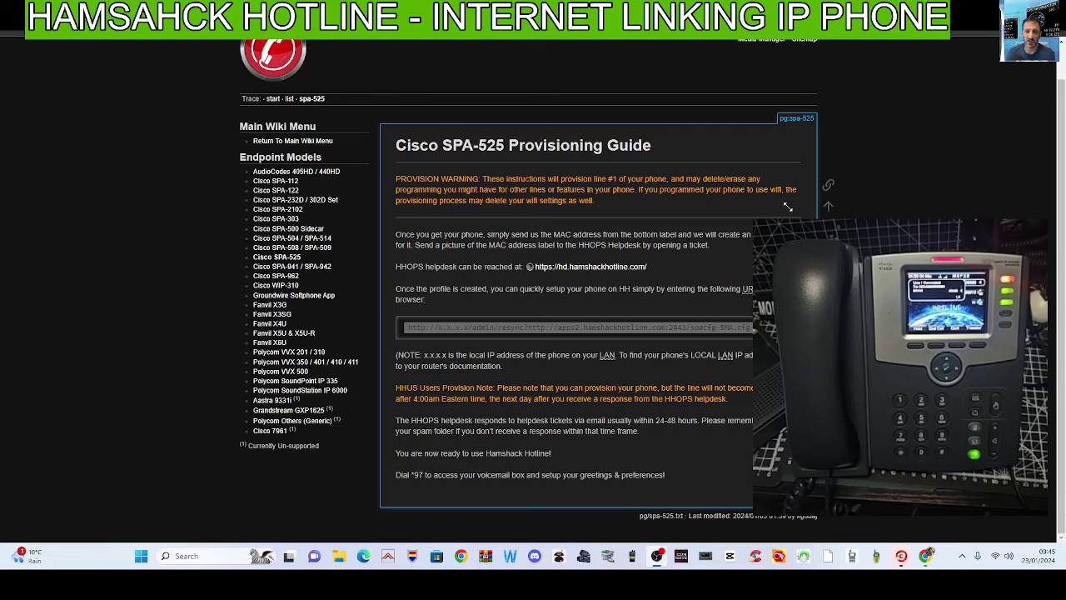
left_click_drag(787, 205, 818, 286)
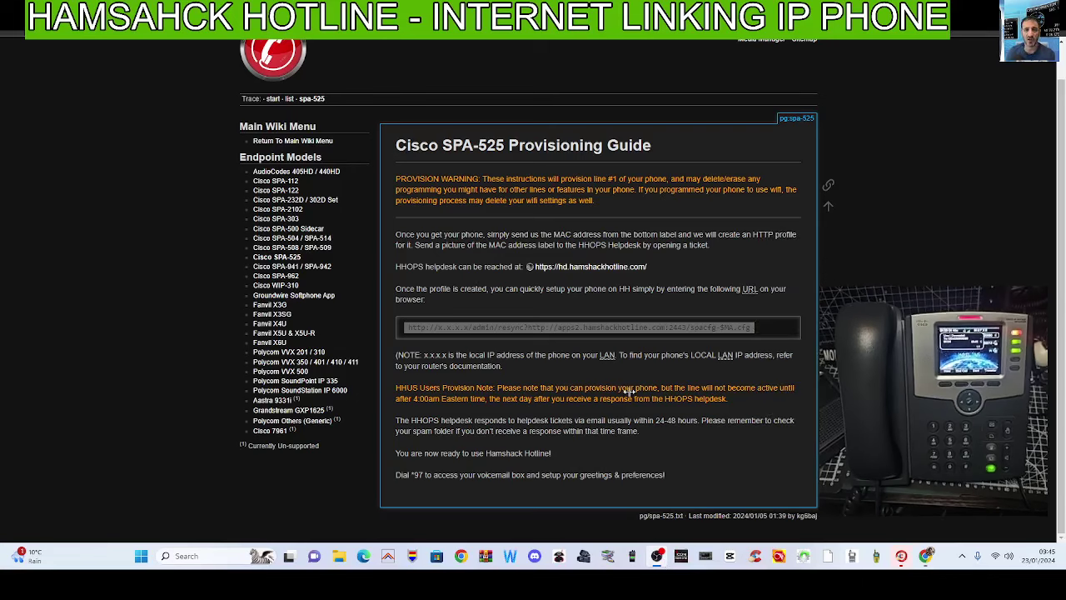
left_click(956, 112)
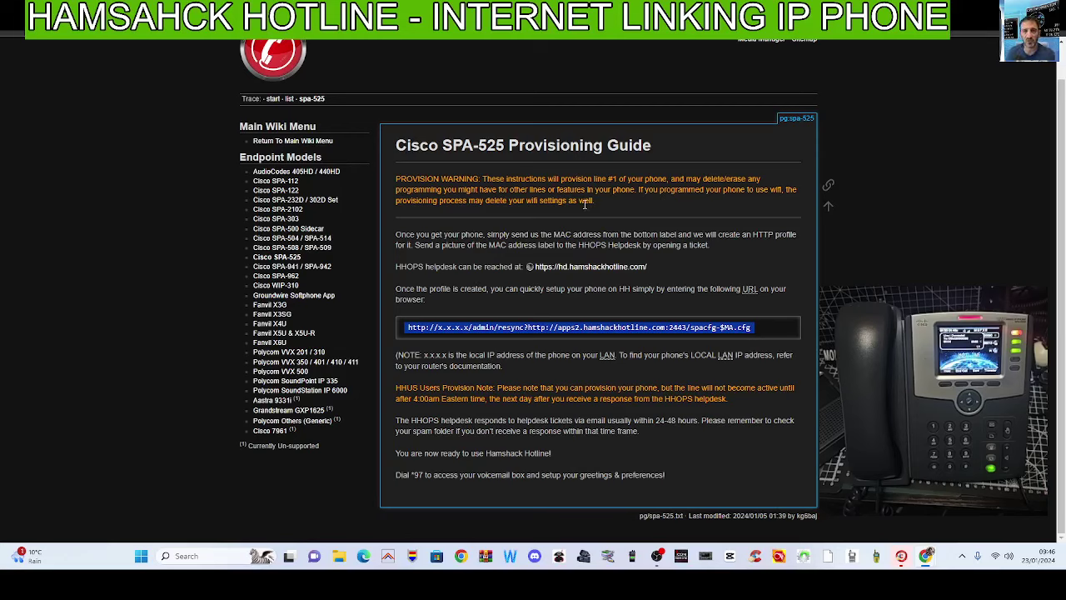
Step: Leave the provisioning guide for the wiki start page, return to the Hamshack Hotline home page and open the HHOPS Helpdesk
key("alt+Left")
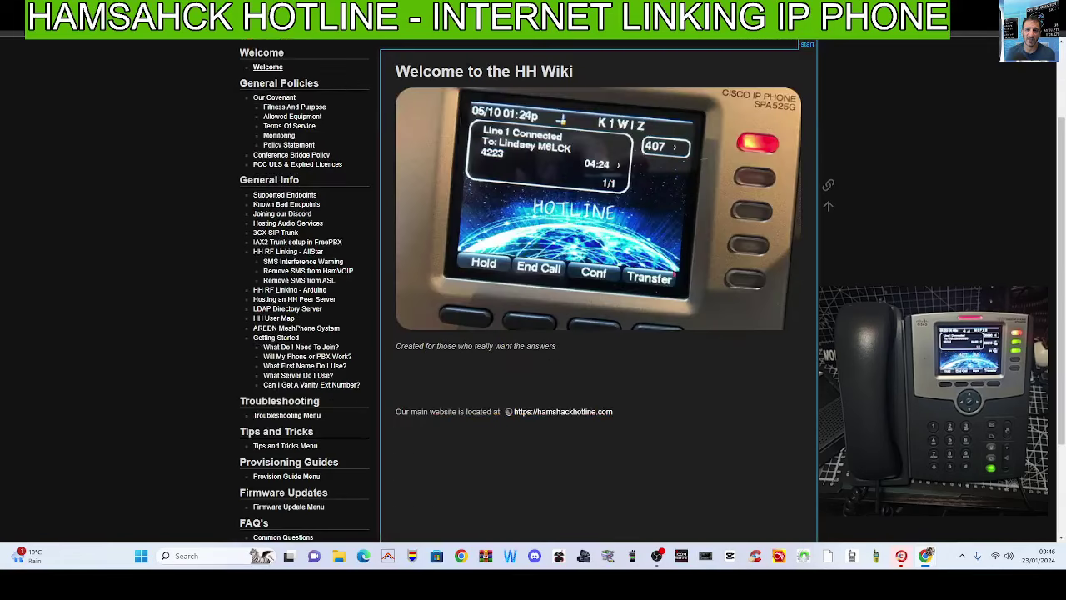
scroll(650, 75, "up", 2)
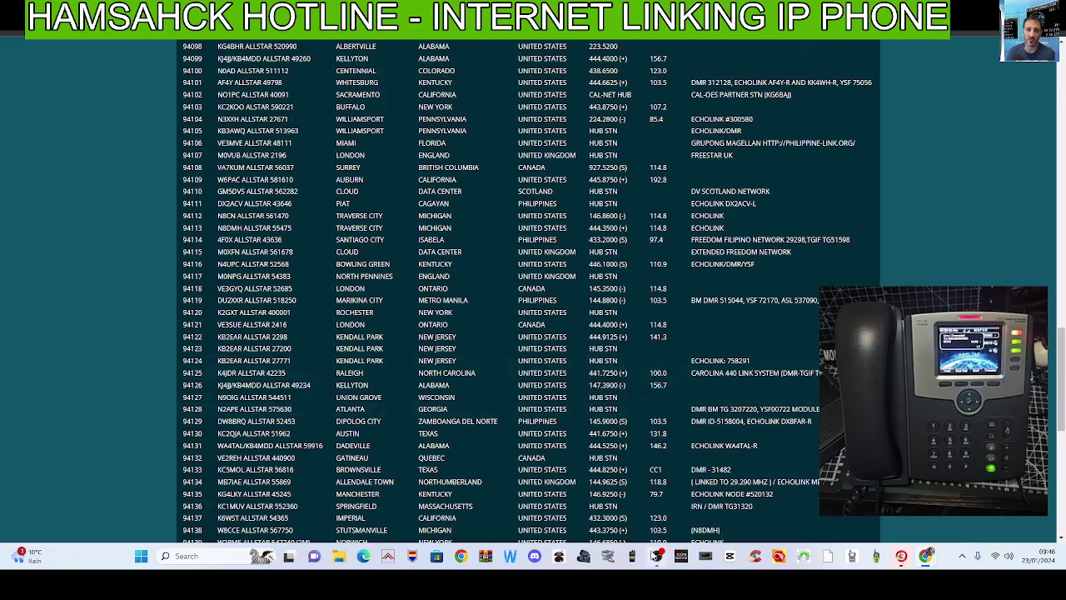
left_click(657, 556)
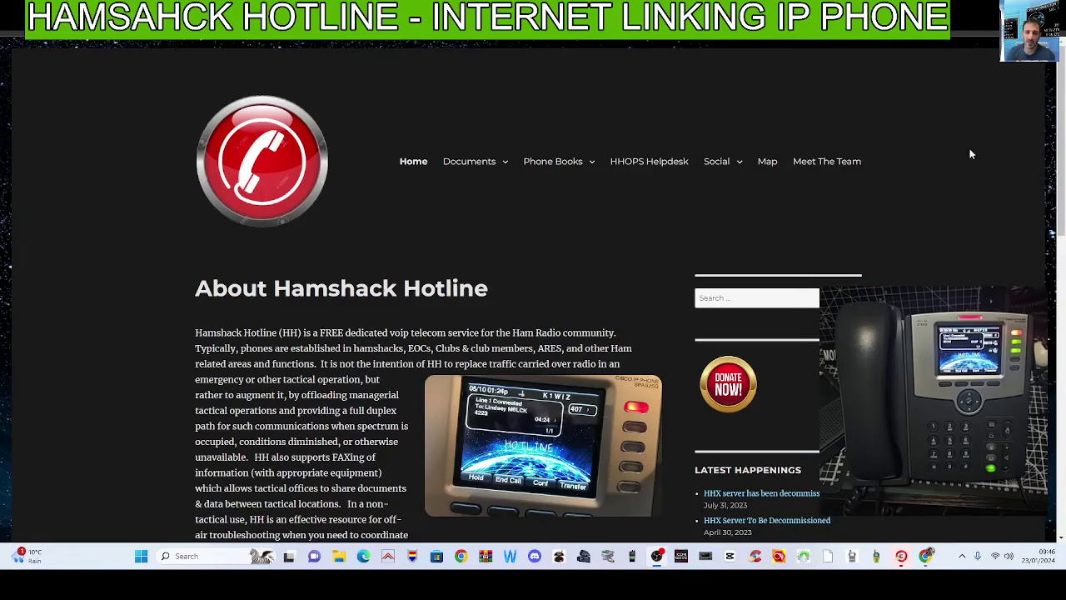
left_click(646, 168)
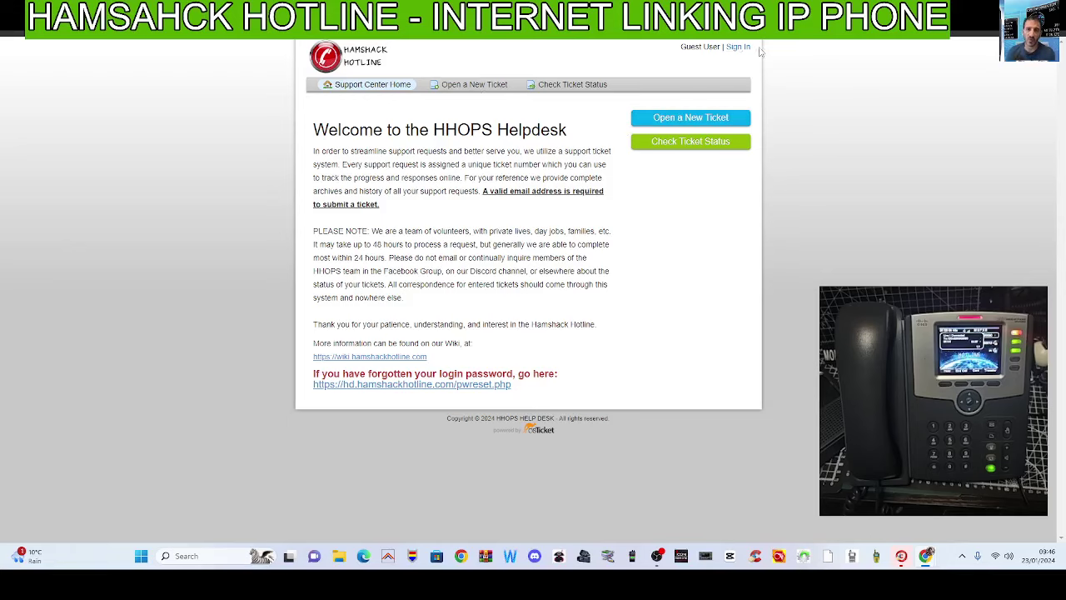
Step: View the helpdesk's sign-in and Check Ticket Status pages, and return to the Support Center home page
left_click(736, 48)
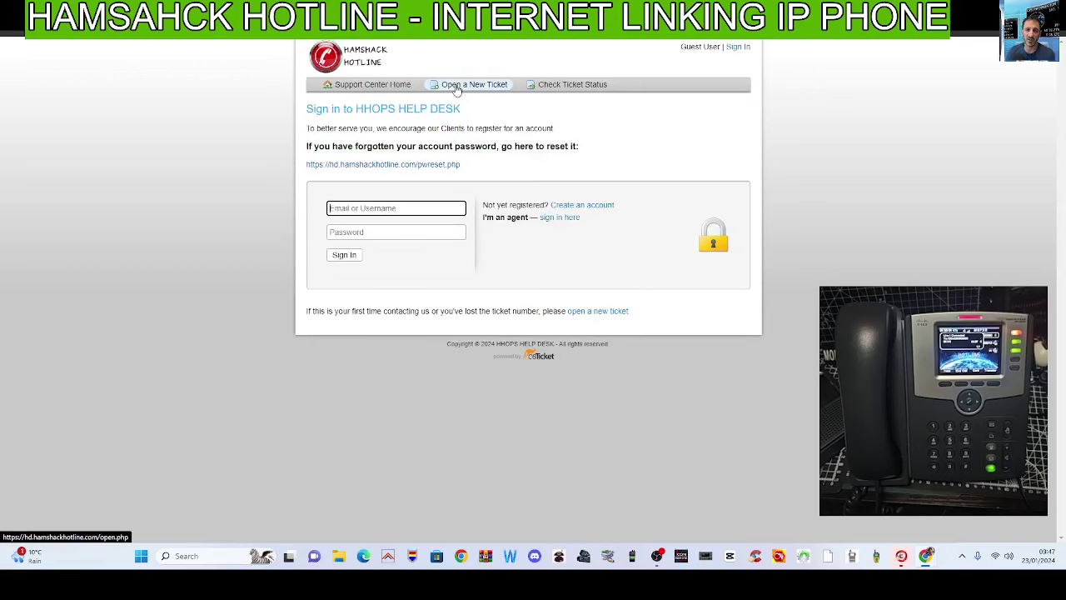
left_click(564, 87)
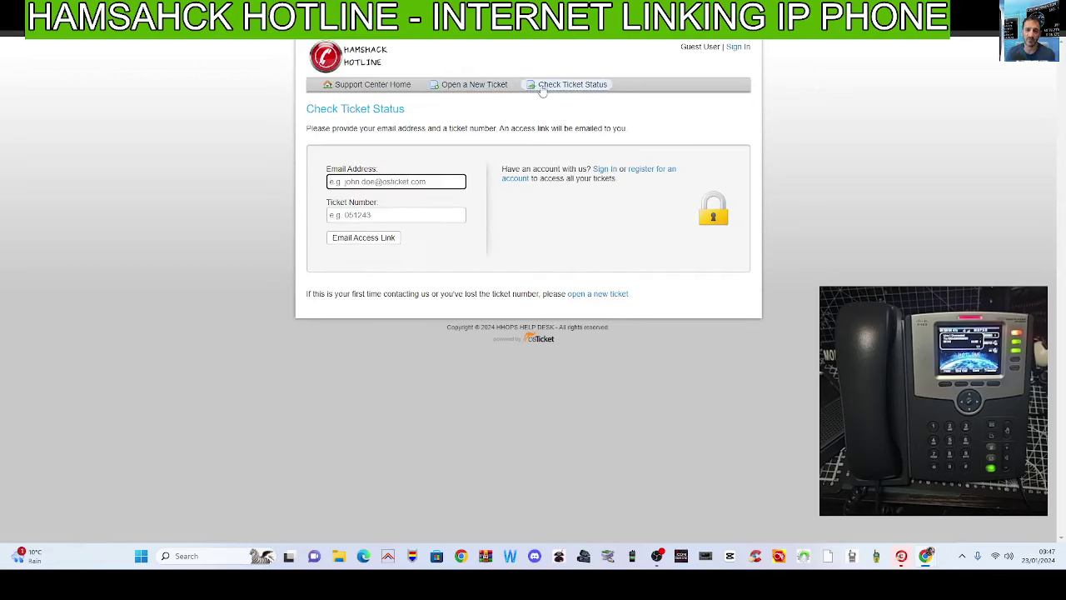
left_click(349, 86)
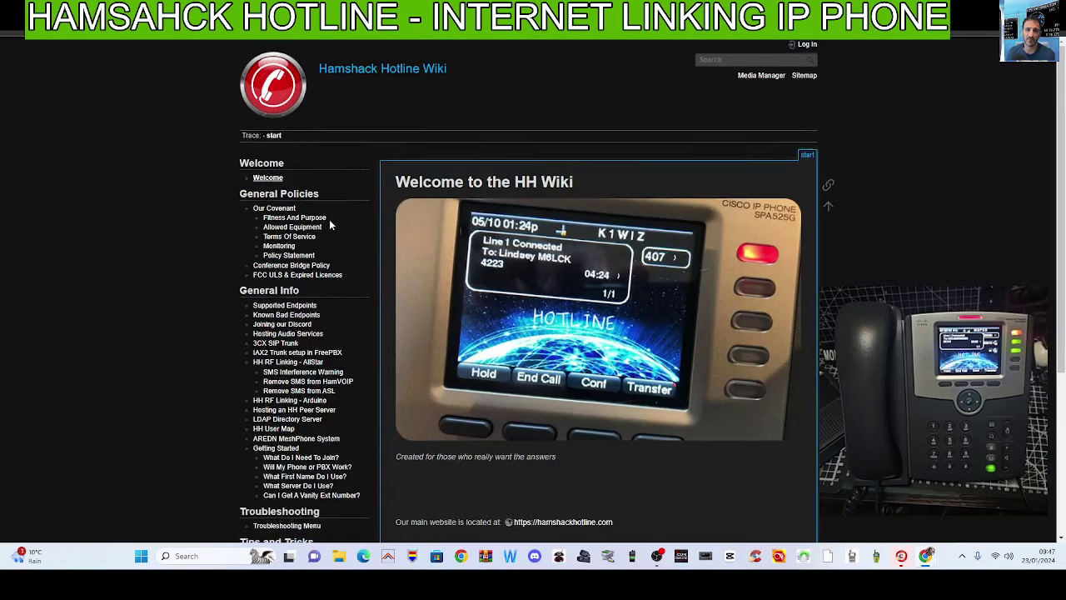
Step: Look through the HH Wiki's start page topics, open the Firmware Updates page and read its supported models and update notes
scroll(326, 235, "down", 2)
scroll(326, 235, "down", 1)
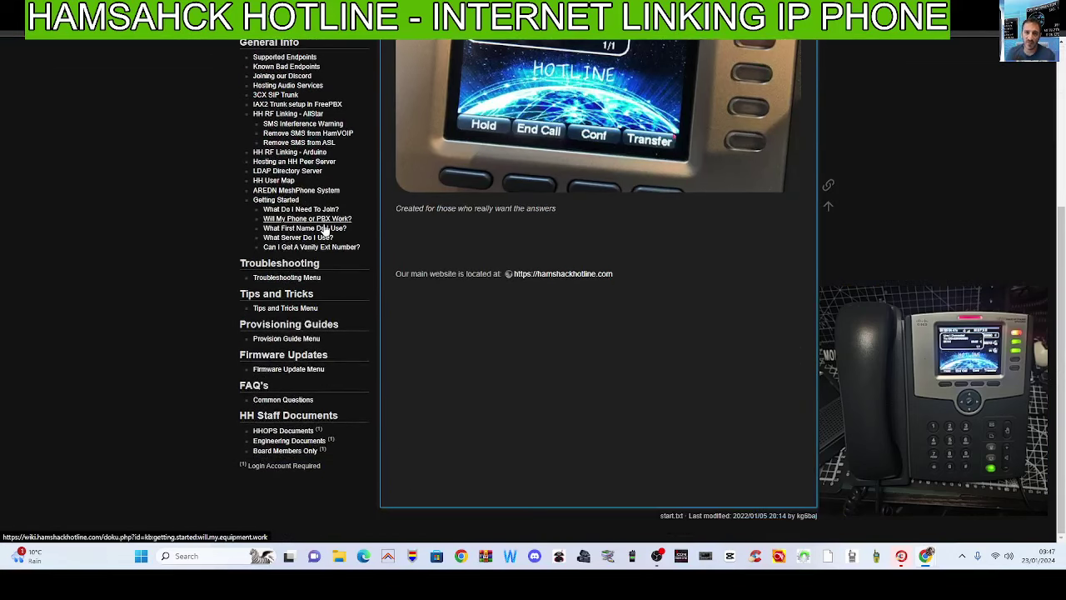
left_click(285, 371)
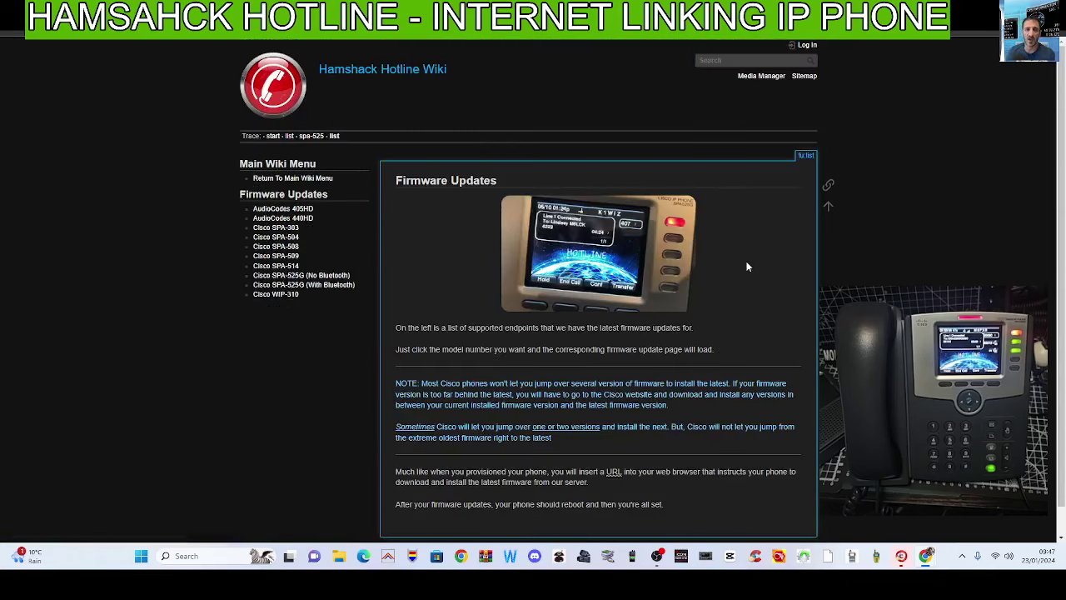
scroll(747, 267, "down", 1)
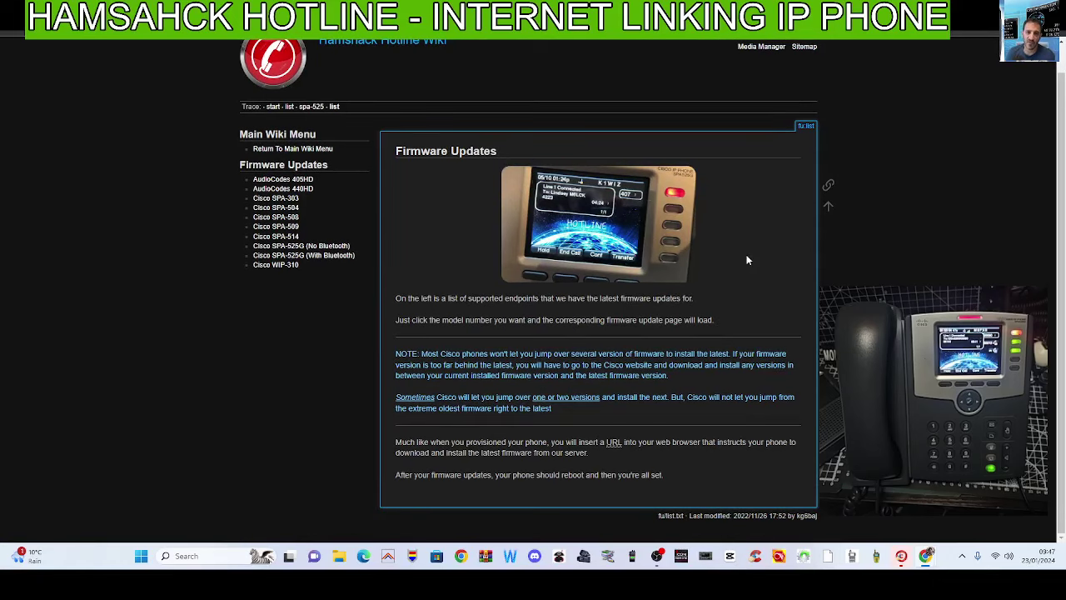
scroll(747, 260, "up", 1)
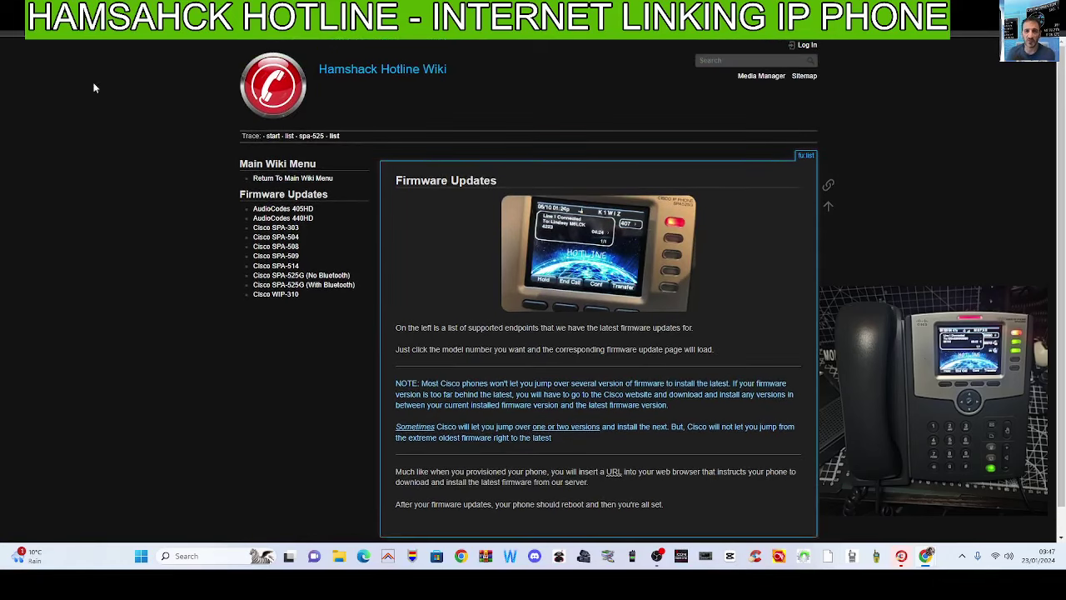
Step: Open the firmware update page for the Cisco SPA-525G (With Bluetooth)
left_click(324, 286)
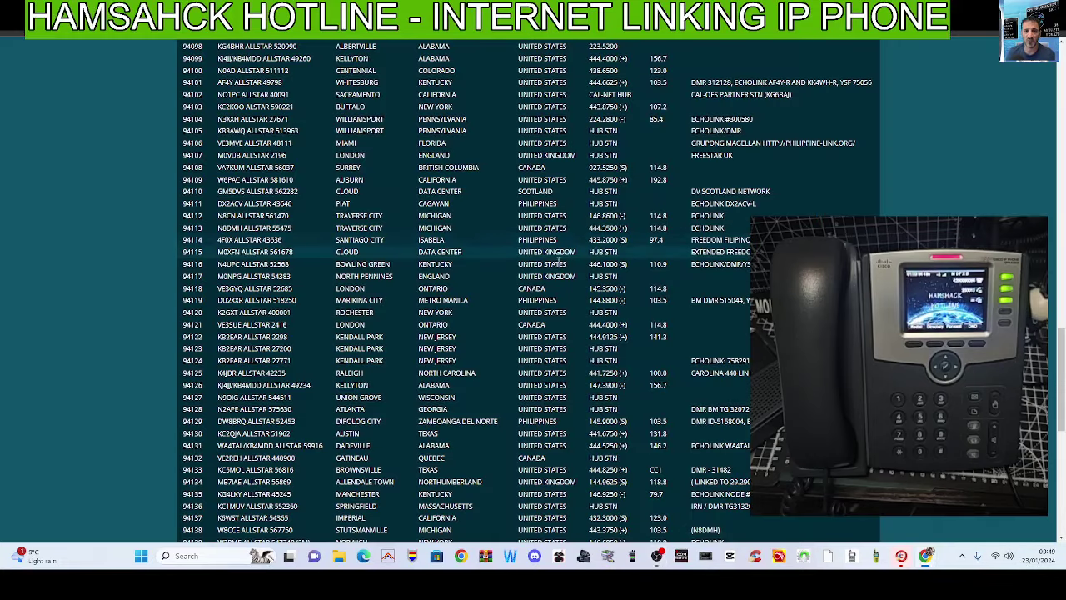
Step: Look through the phone book's Allstar RF Links table, checking extensions, locations, frequencies and affiliations
scroll(588, 273, "up", 4)
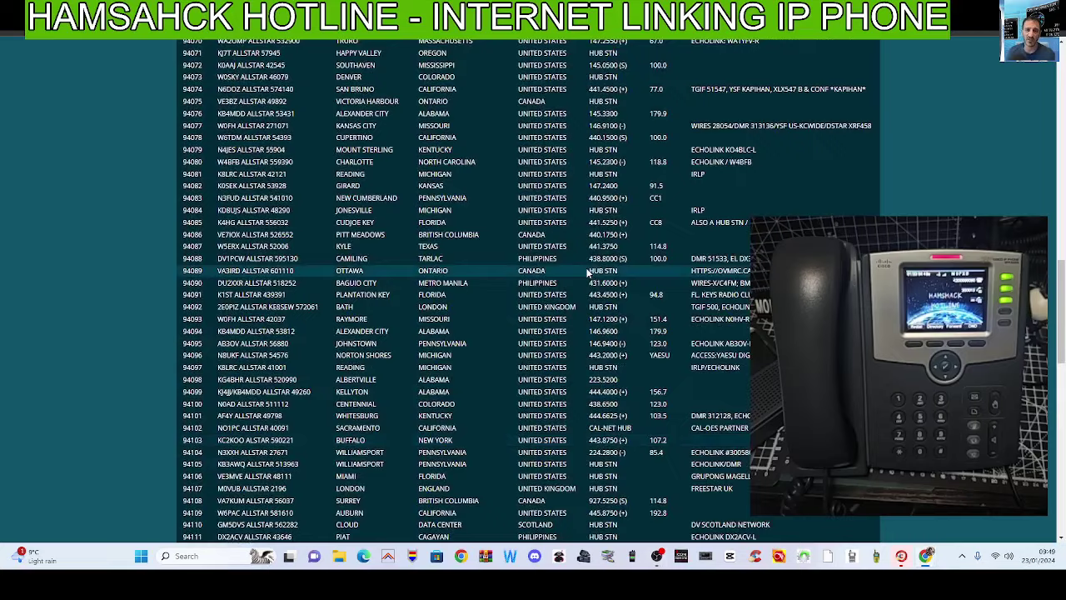
scroll(588, 272, "up", 3)
scroll(473, 219, "up", 9)
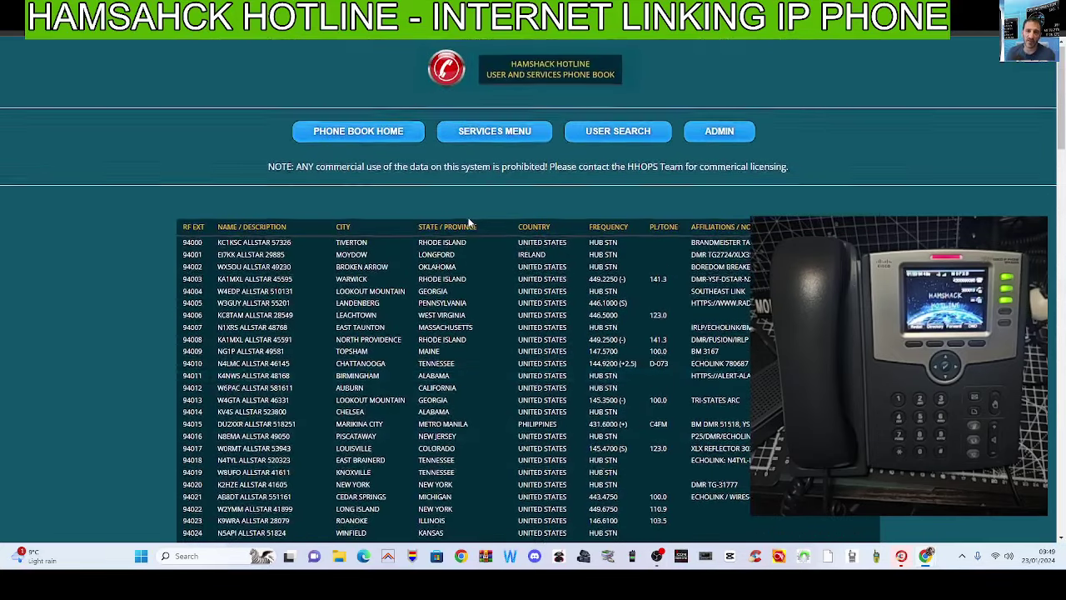
scroll(472, 225, "down", 14)
scroll(473, 225, "down", 5)
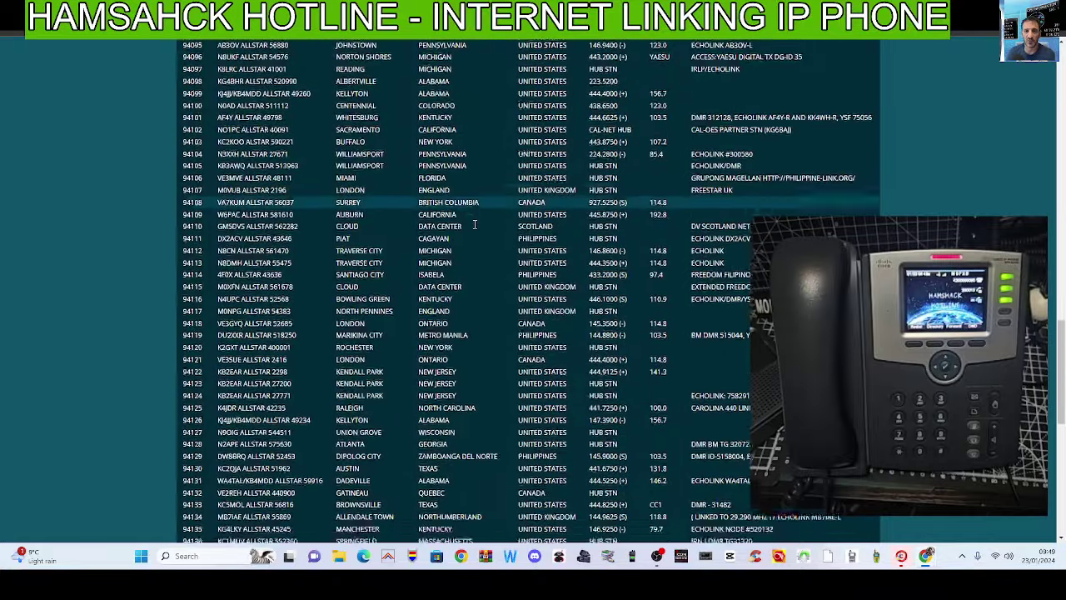
scroll(475, 229, "up", 18)
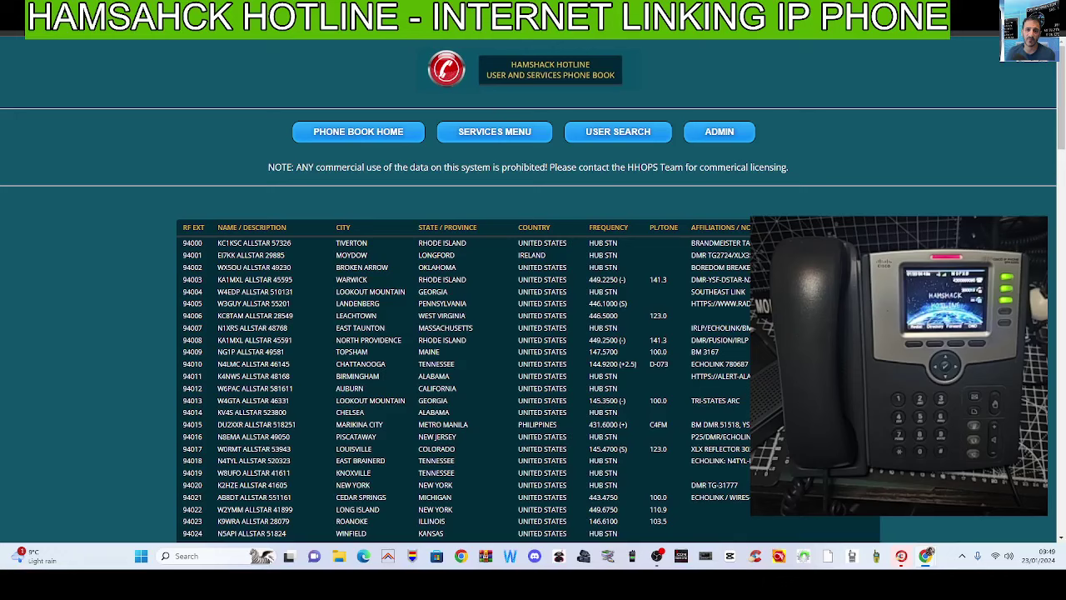
Step: Switch through the open Hamshack Hotline pages to the phone book's bridge list and return to its beginning
key("ctrl+Tab")
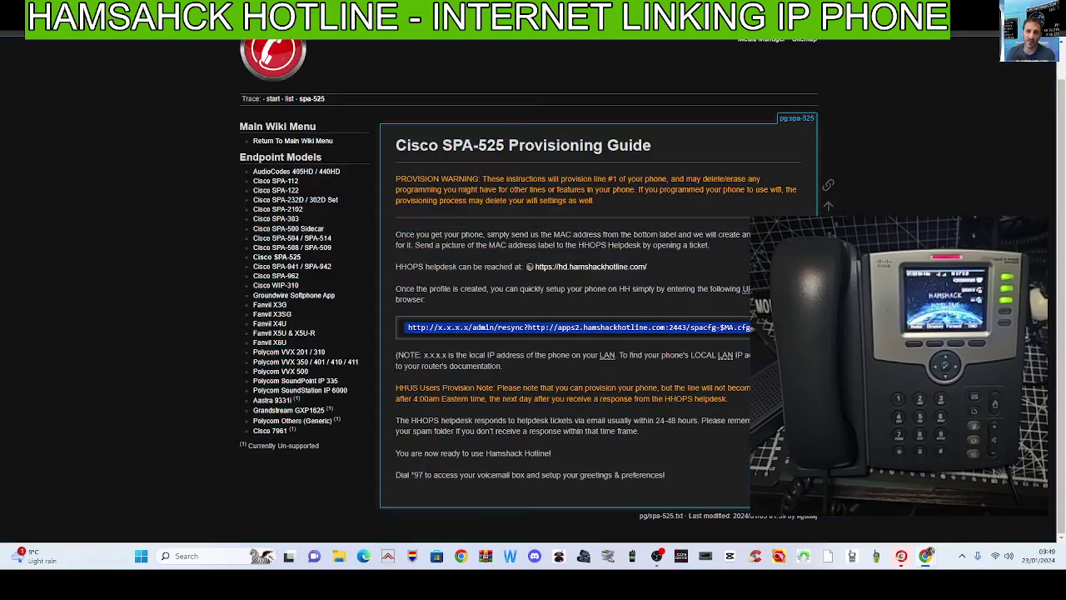
key("ctrl+Tab")
key("ctrl+Tab")
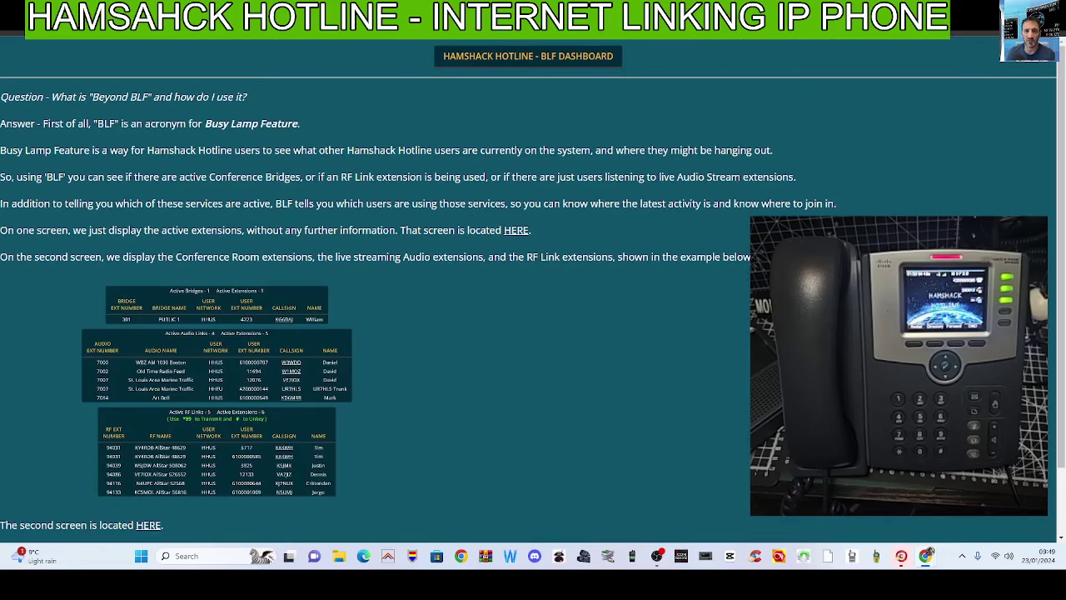
key("ctrl+Tab")
key("ctrl+Tab")
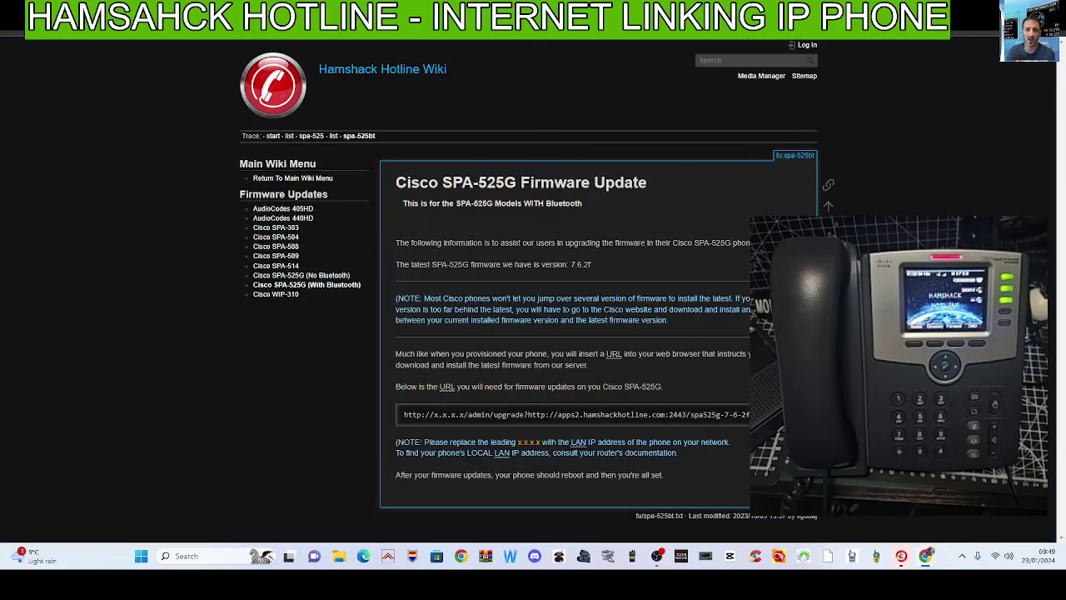
key("ctrl+Tab")
key("ctrl+Tab")
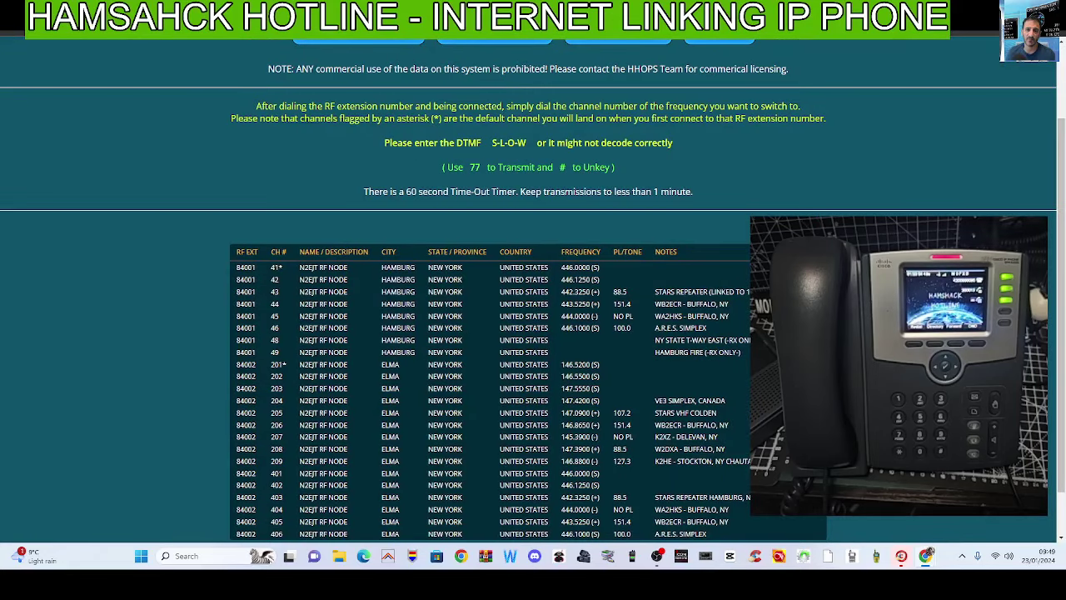
scroll(879, 88, "up", 20)
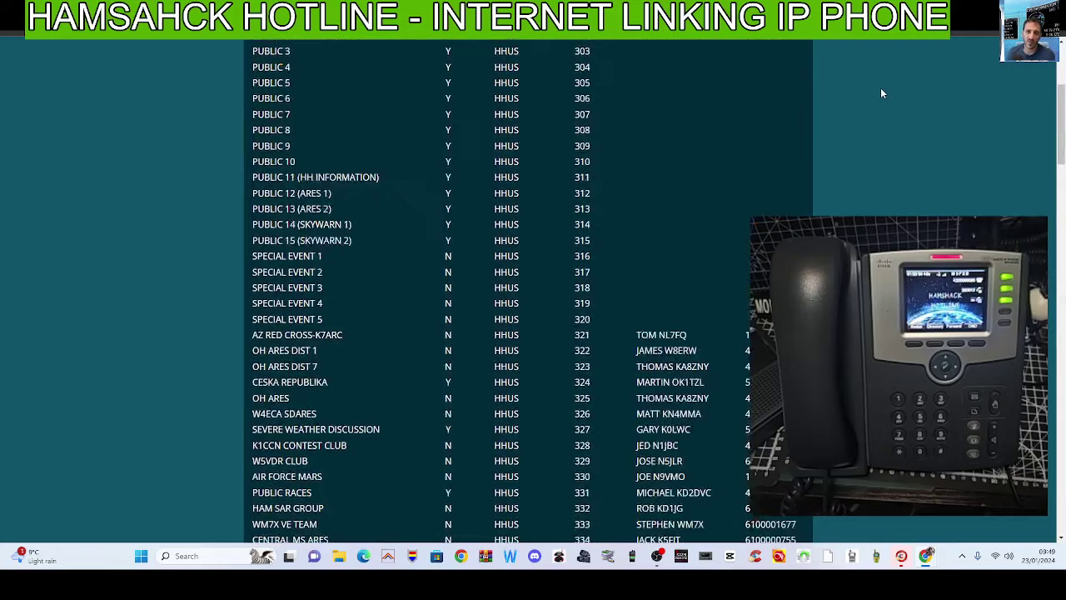
scroll(882, 93, "up", 3)
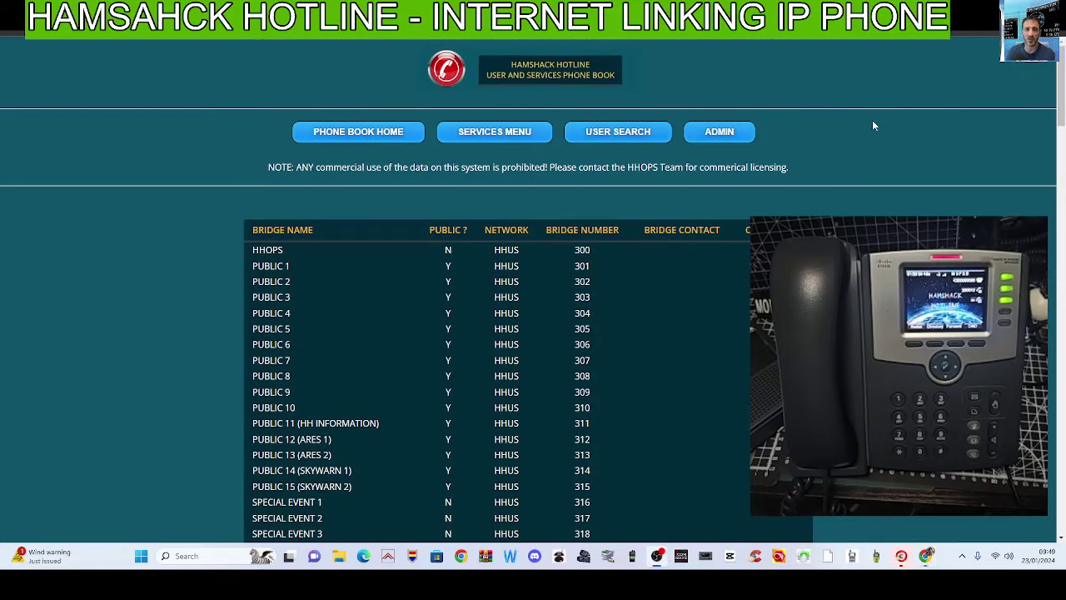
Step: Go through the Services Menu page to the Arduino RF Links and examine the dialing instructions, channels and frequencies
left_click(487, 135)
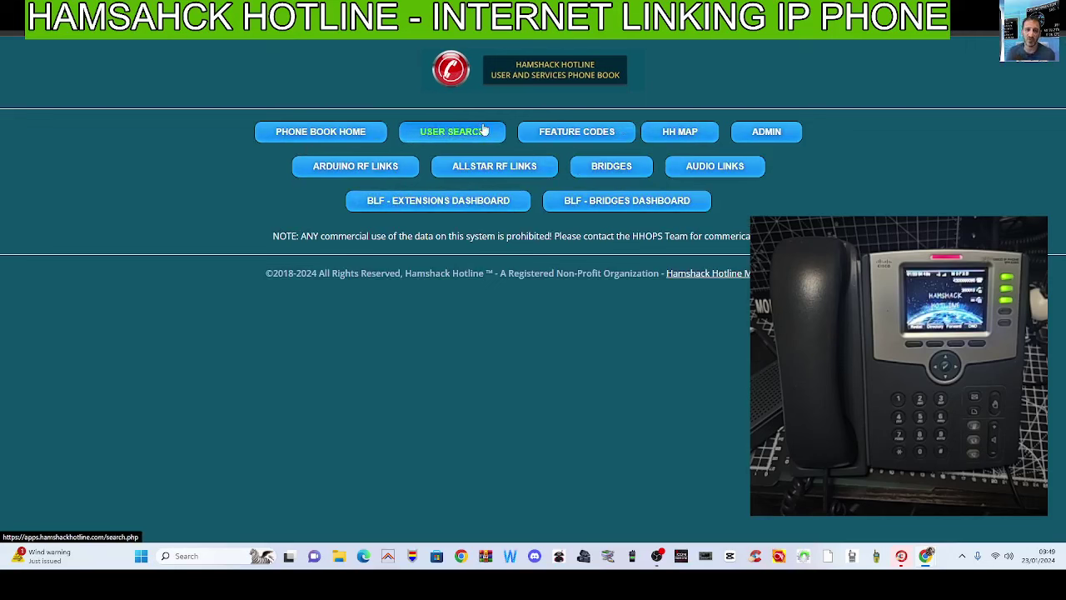
left_click(379, 166)
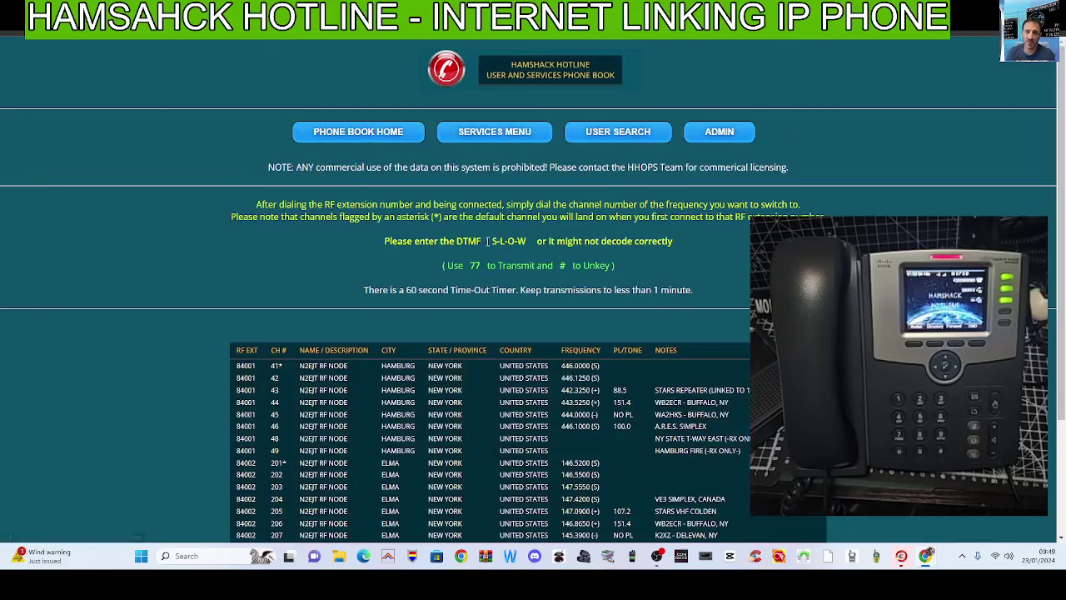
scroll(487, 240, "down", 2)
scroll(518, 211, "up", 1)
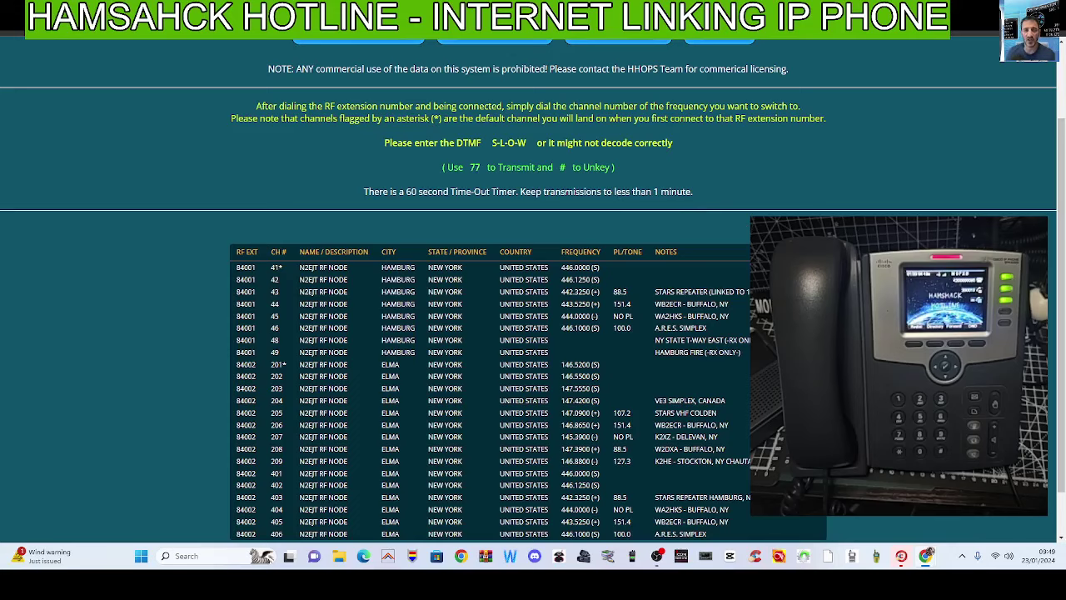
scroll(482, 223, "down", 1)
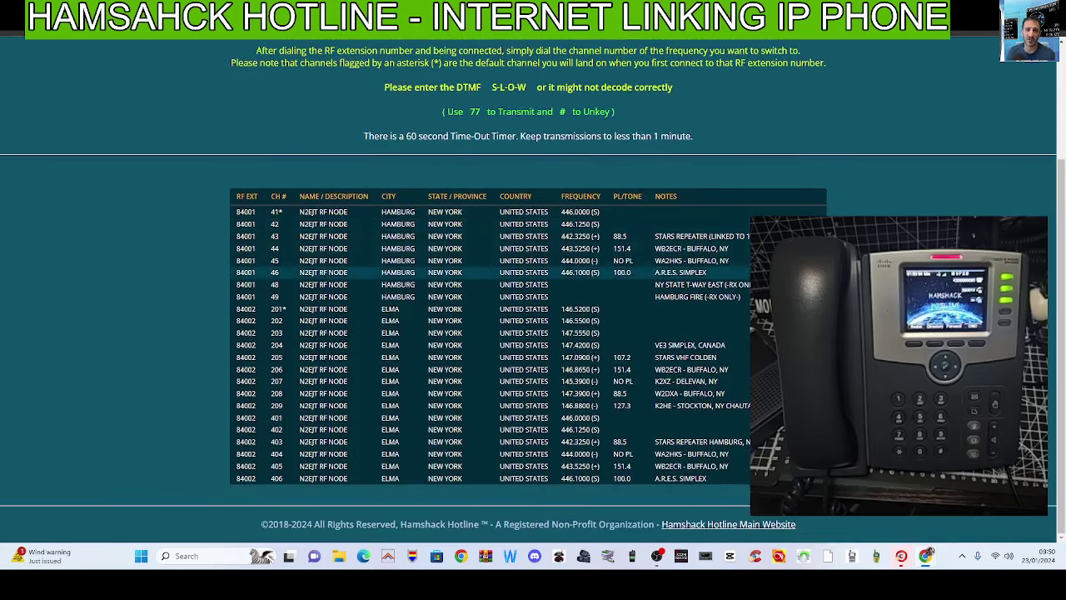
scroll(483, 272, "up", 3)
scroll(483, 333, "down", 3)
scroll(483, 333, "up", 3)
scroll(483, 333, "down", 1)
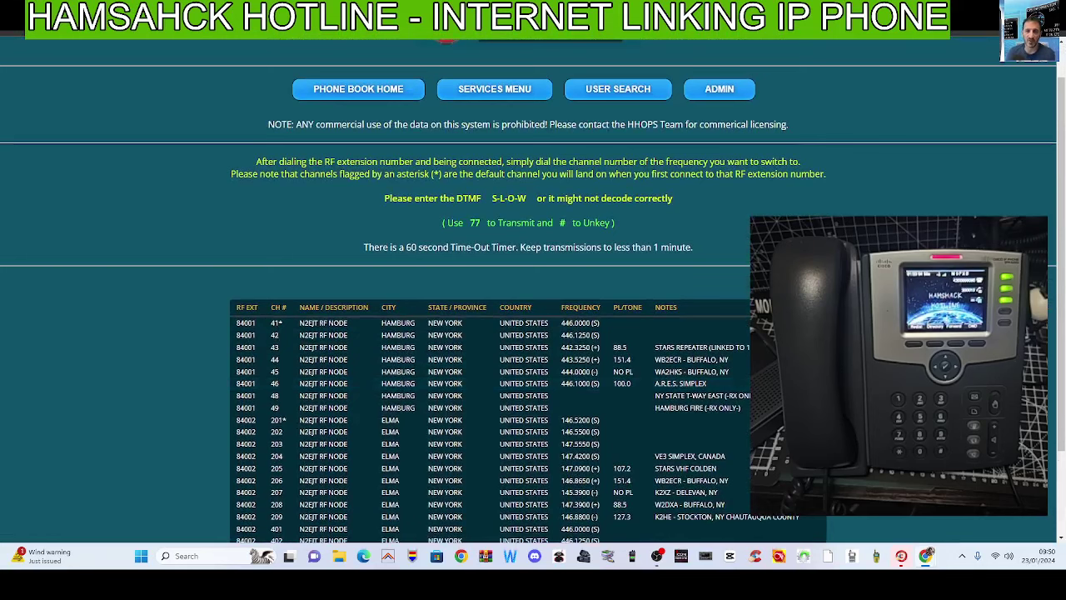
scroll(616, 184, "down", 3)
scroll(528, 150, "up", 4)
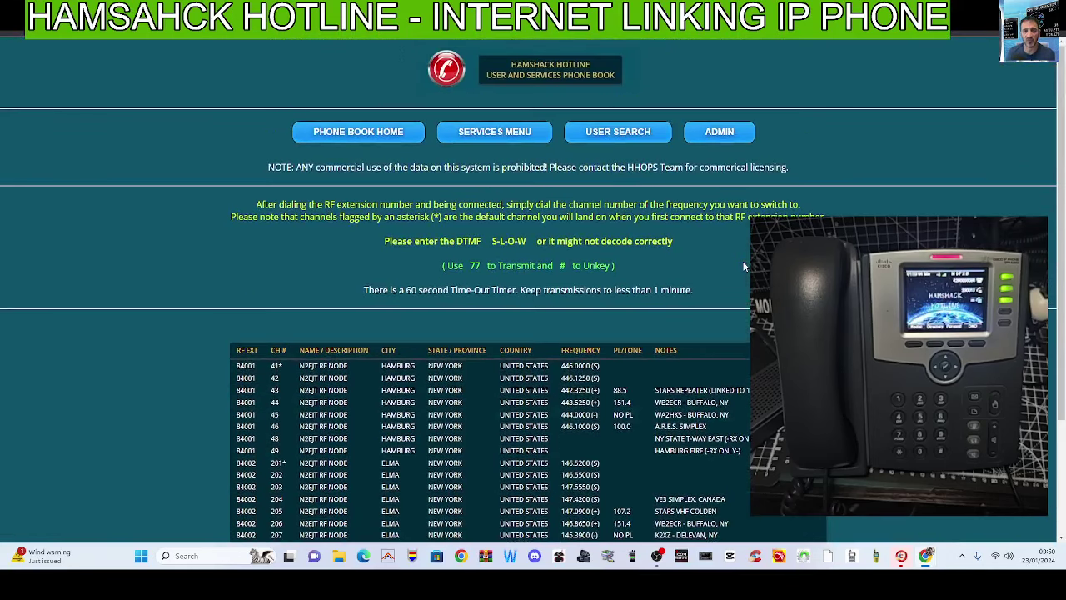
Step: Search the phone book's user database for the operator's callsign and return to the Phone Book Home page
left_click(621, 133)
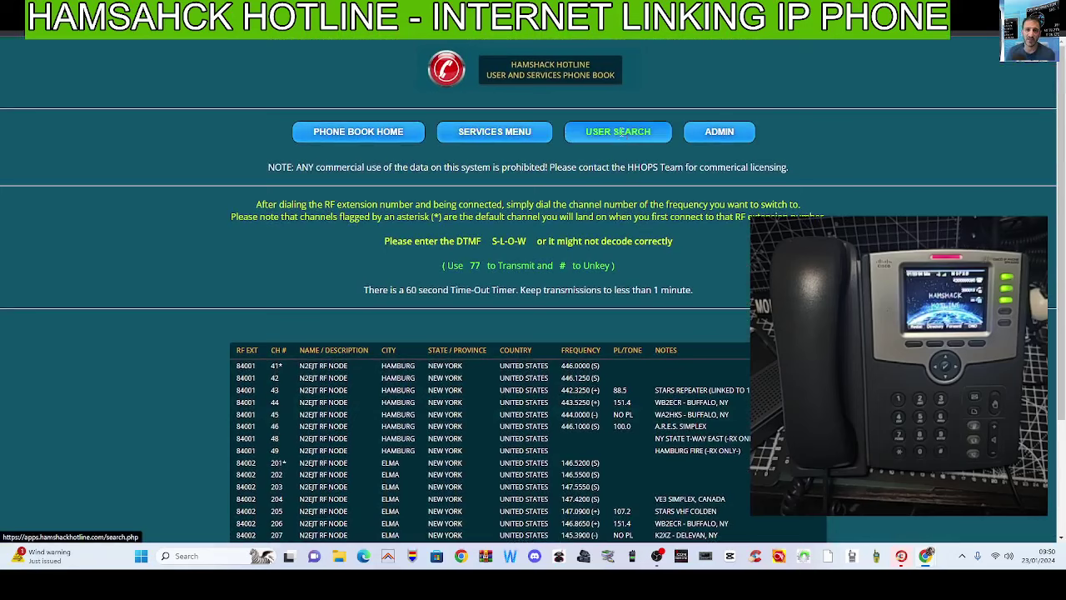
left_click(526, 258)
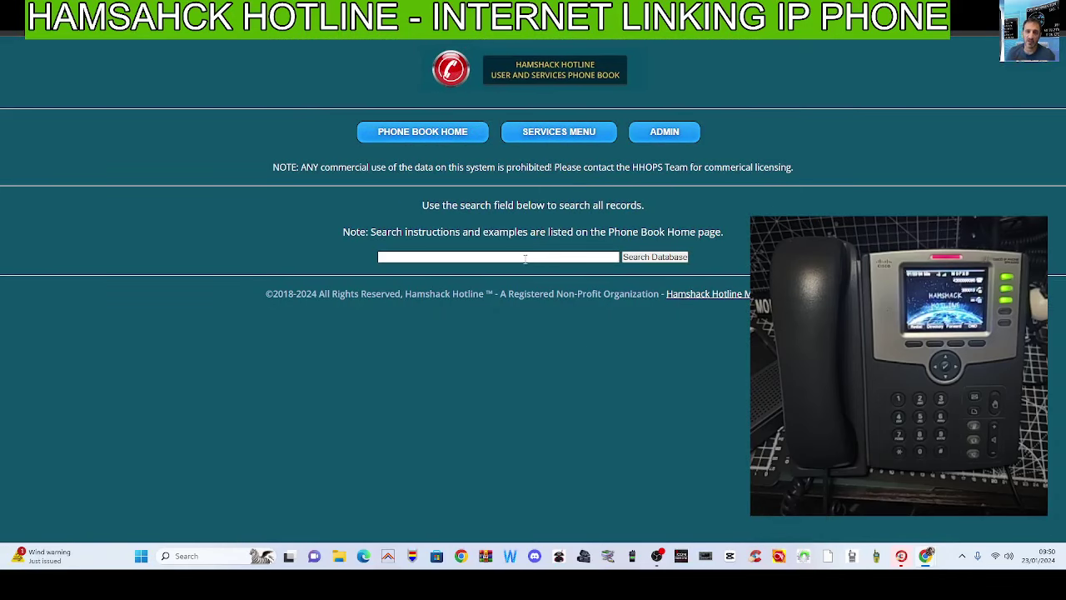
type("M0")
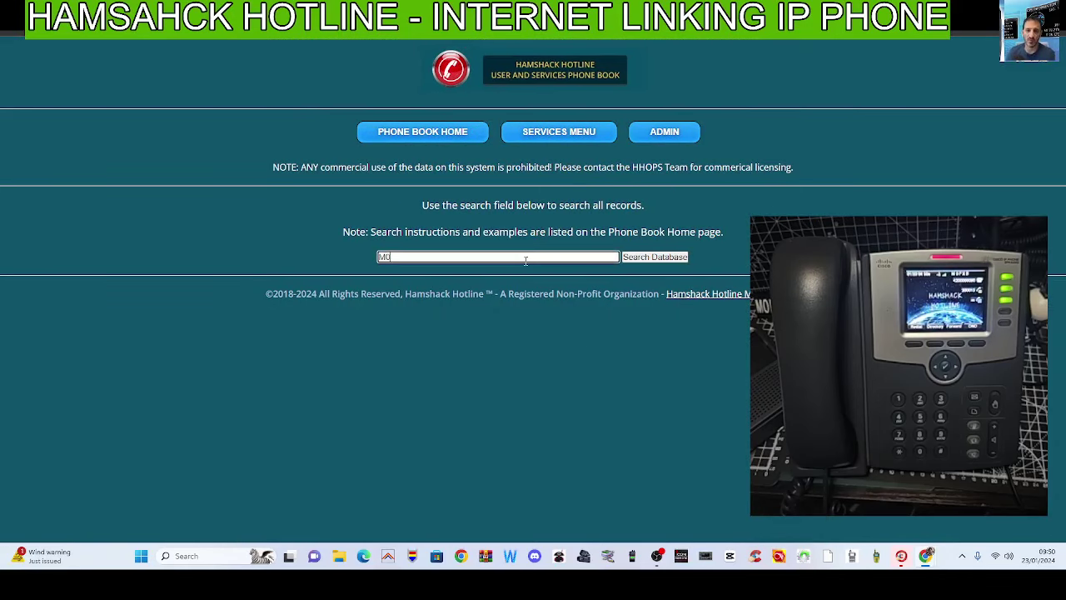
type("FXB")
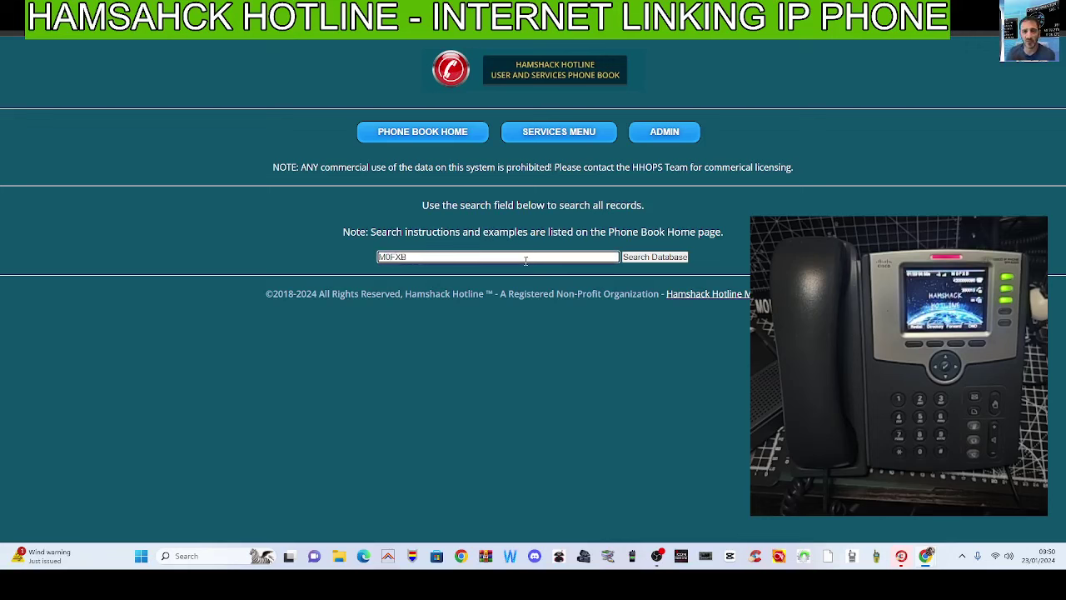
key("Return")
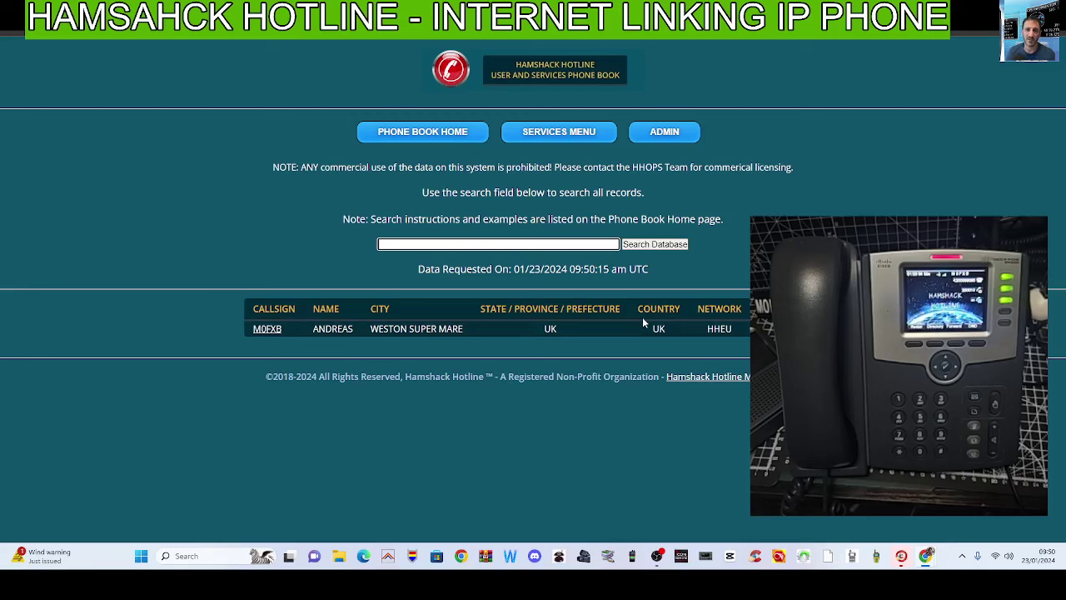
left_click(422, 132)
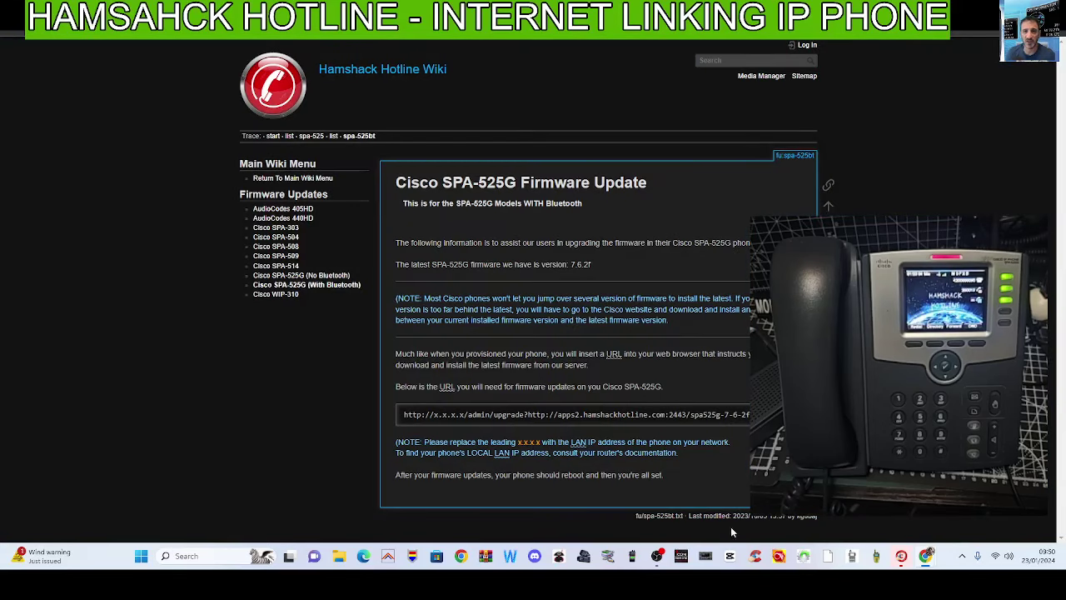
Step: Switch to the recording software, return to the SPA525G2 phone's web interface in the browser and view its Wi-Fi settings
left_click(656, 556)
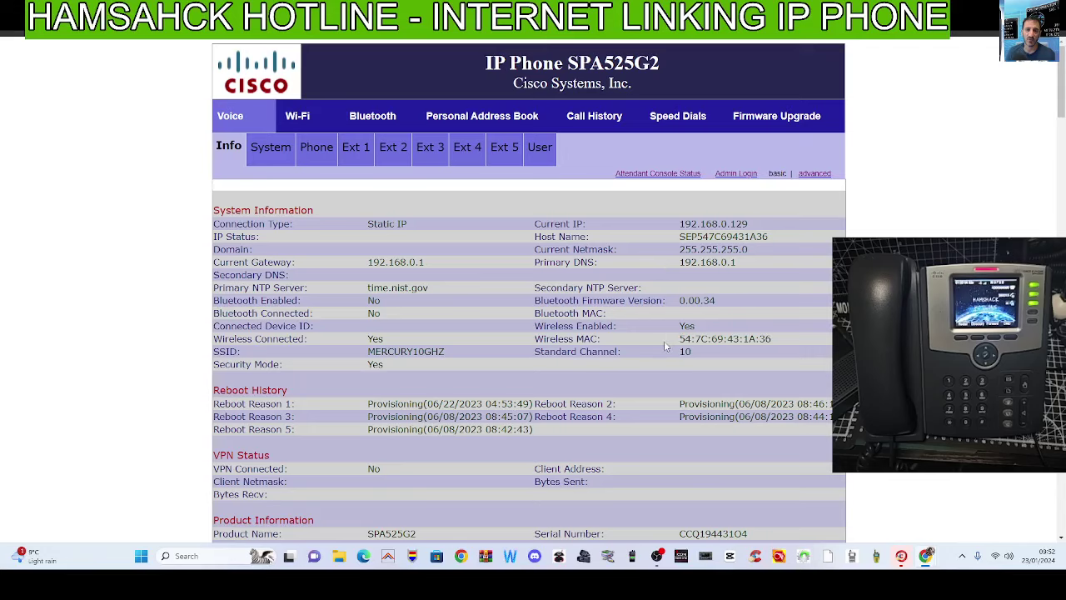
left_click(299, 118)
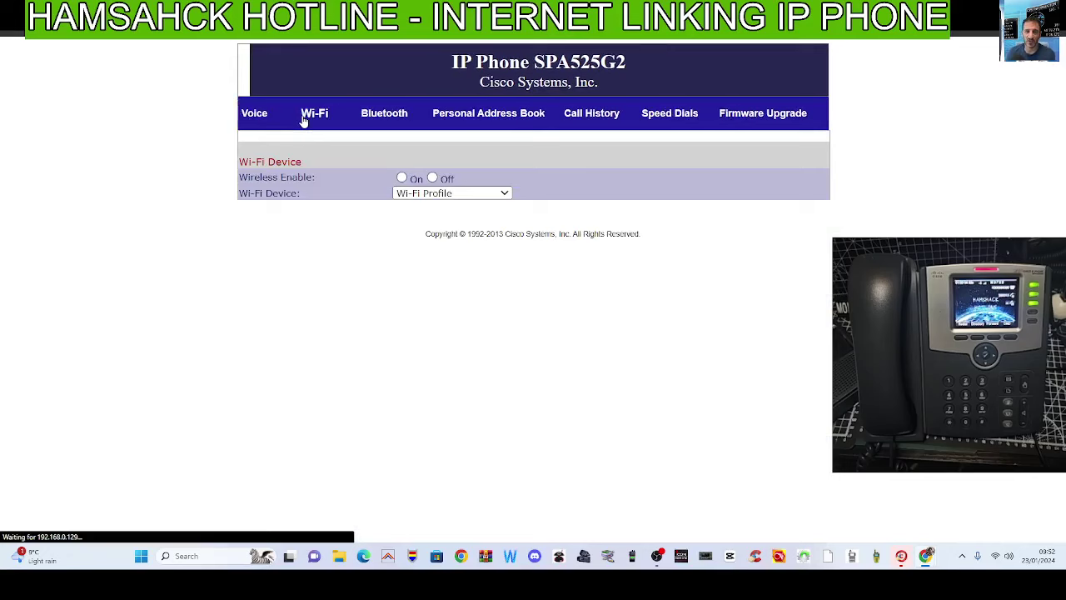
Step: Turn on the phone's Bluetooth device, update the Bluetooth status and review the saved Bluetooth profile
left_click(386, 119)
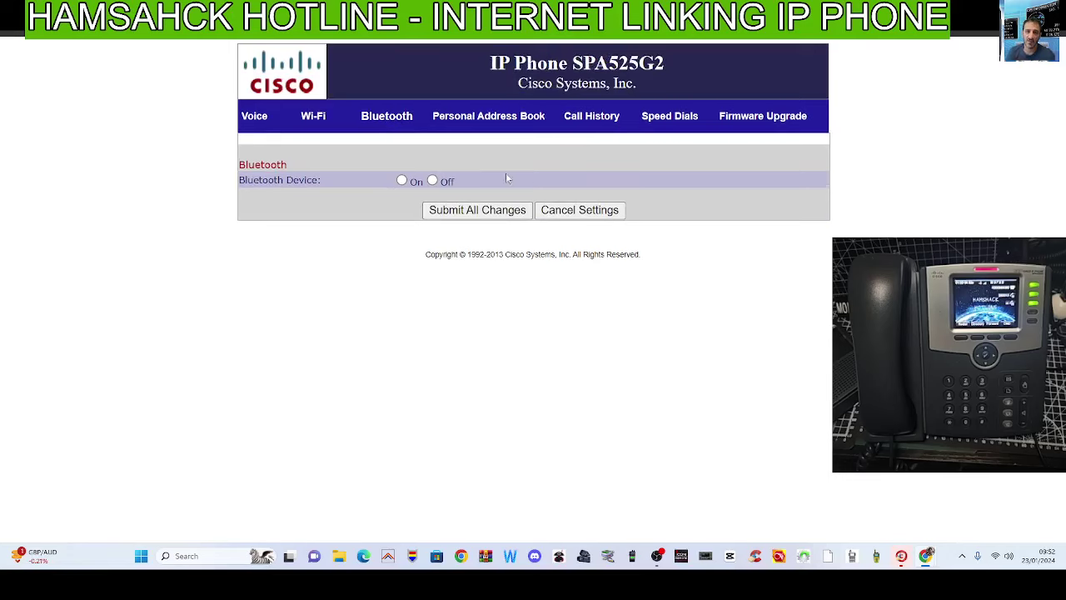
left_click(404, 185)
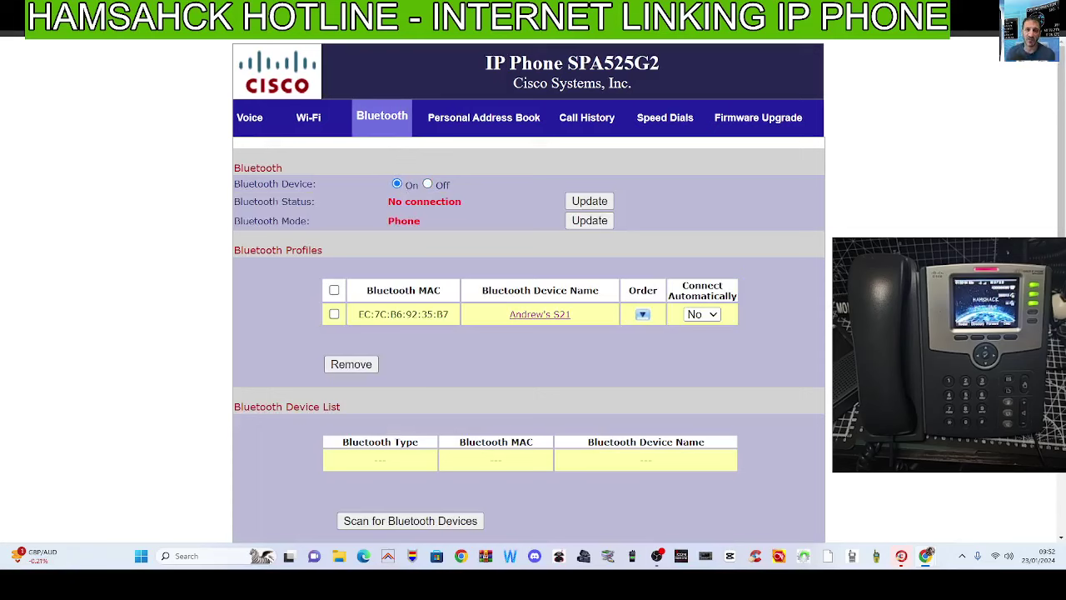
left_click(589, 204)
scroll(733, 208, "down", 2)
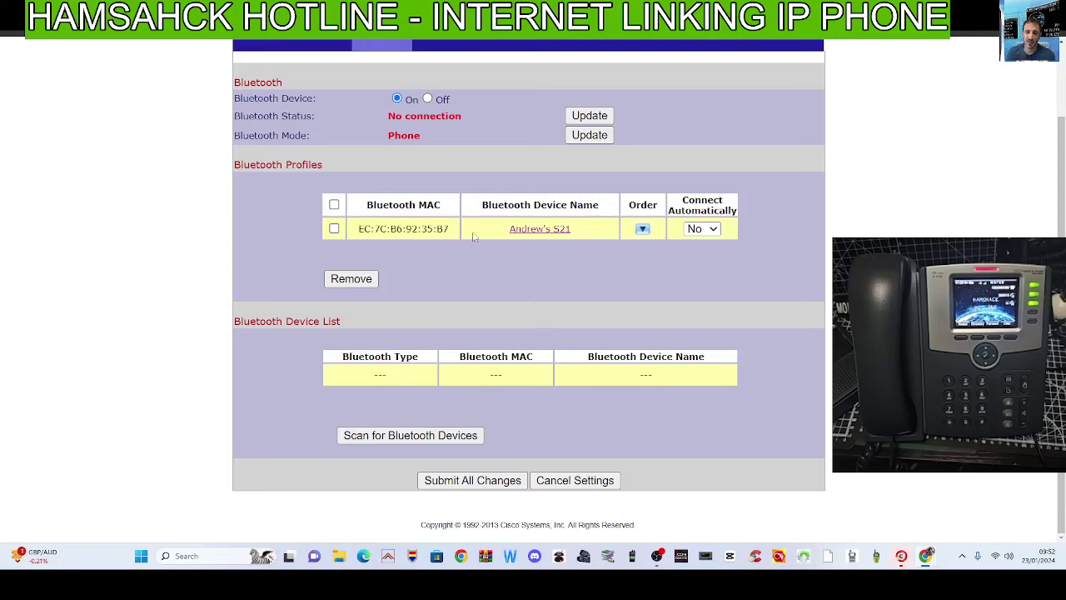
left_click_drag(704, 220, 564, 174)
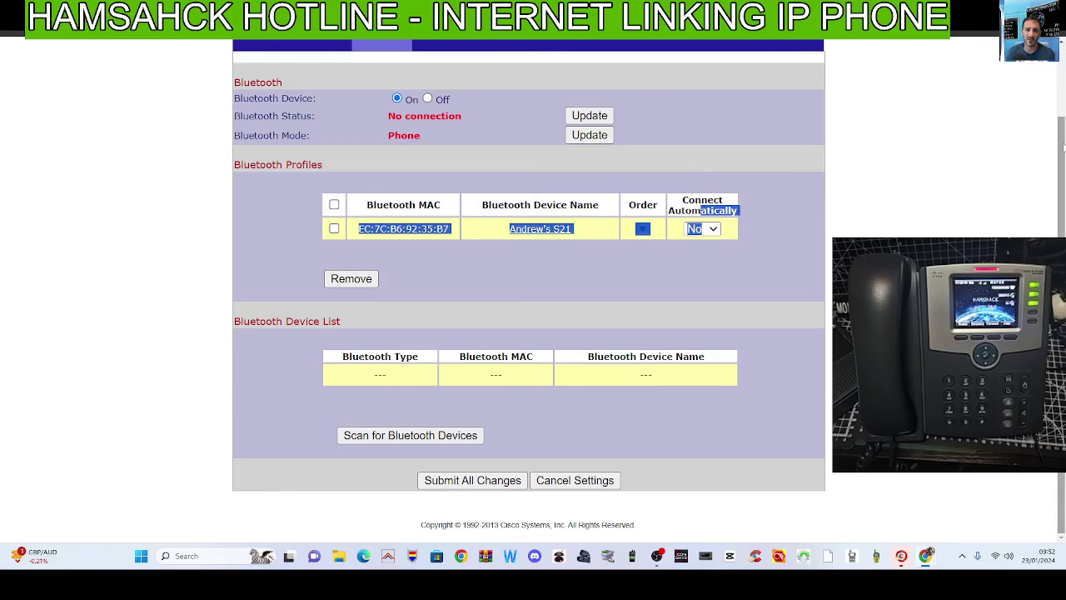
scroll(1054, 94, "up", 1)
Step: Open the phone's Personal Address Book and look through its contact names, numbers and entry options
left_click(500, 119)
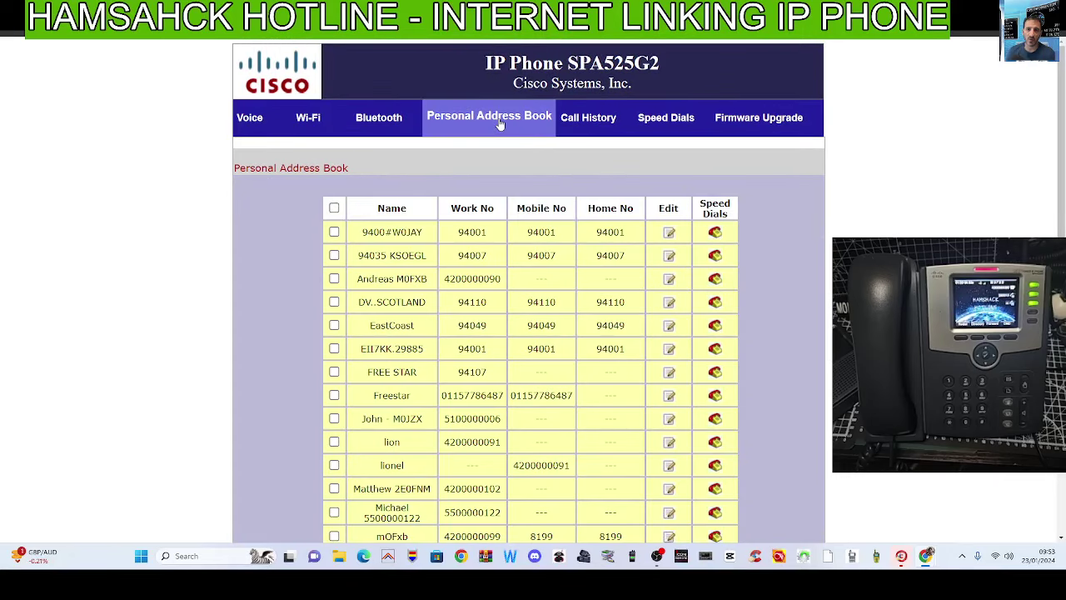
scroll(561, 212, "down", 2)
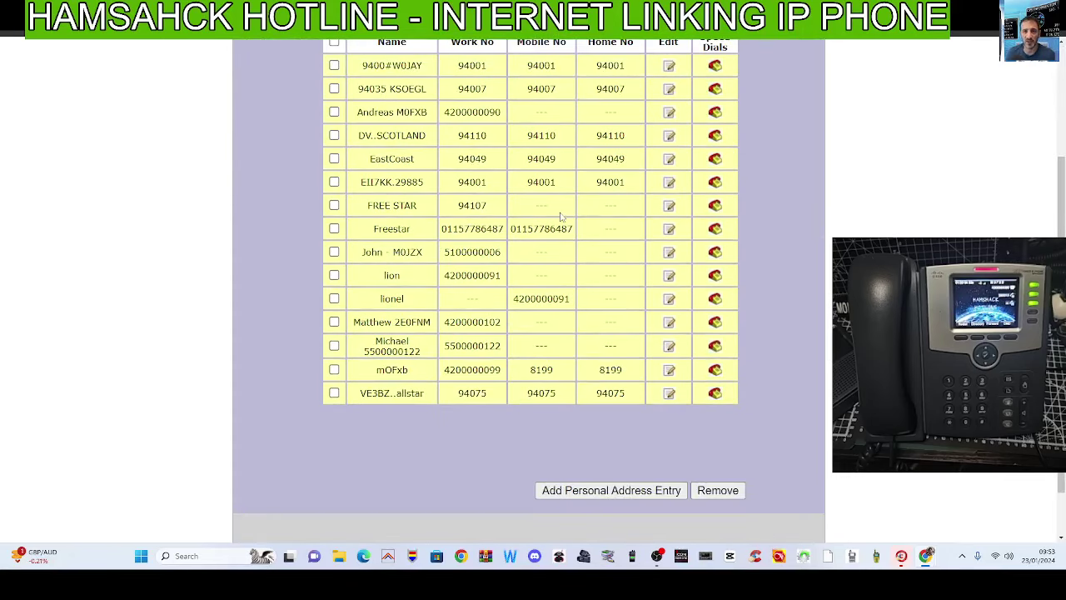
scroll(560, 216, "up", 2)
scroll(560, 213, "down", 3)
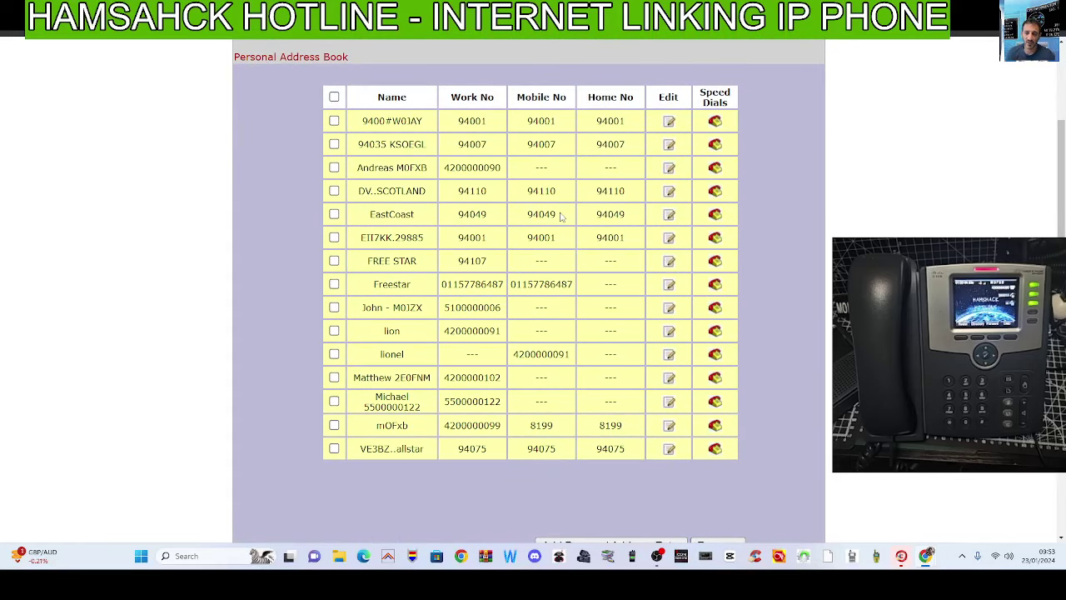
scroll(561, 216, "up", 1)
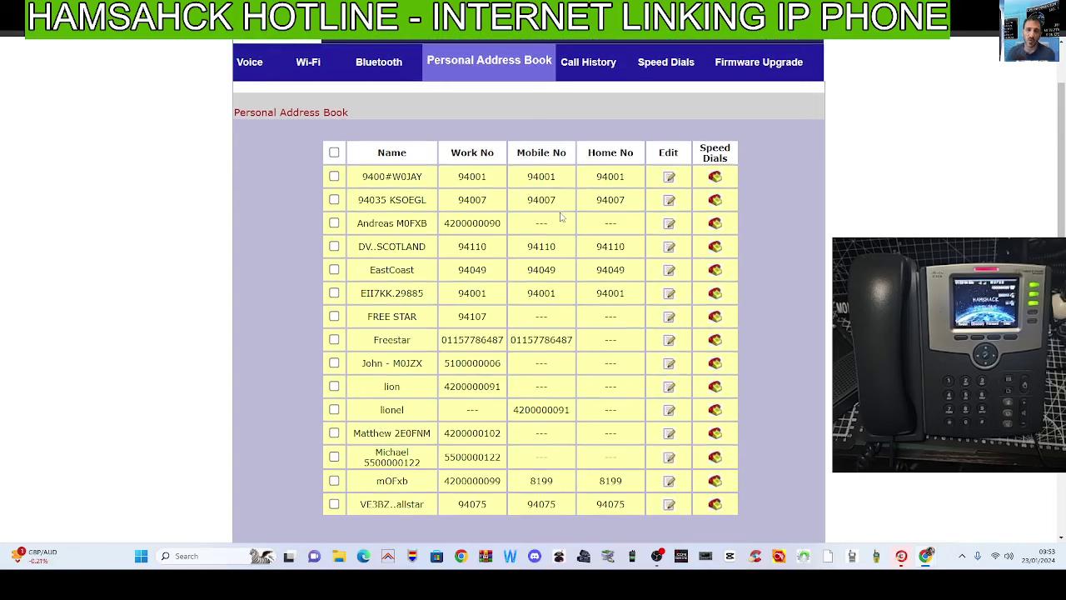
scroll(560, 216, "up", 1)
scroll(560, 213, "down", 1)
Step: Open the phone's Call History and look through the list of all calls
left_click(587, 65)
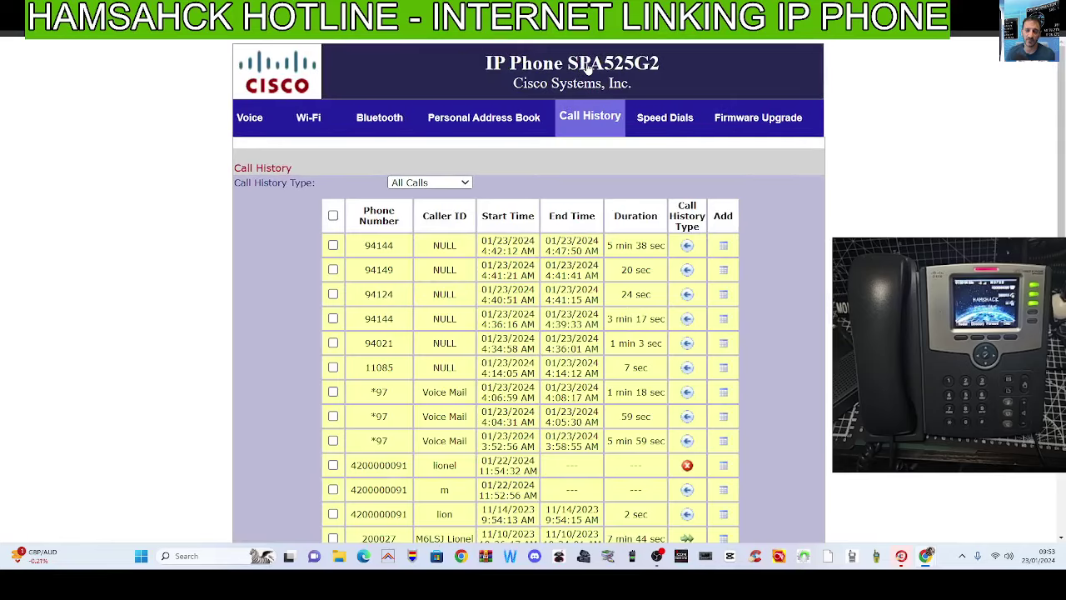
scroll(633, 94, "down", 4)
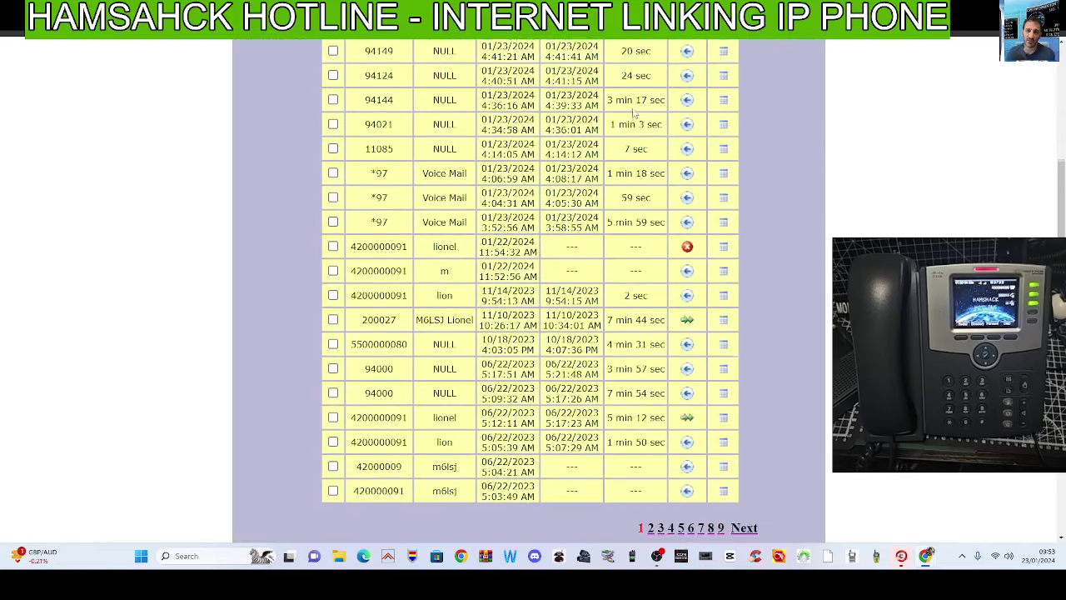
Step: View the phone's Speed Dials page, and open the Firmware Upgrade window and cancel it without choosing an upgrade file
scroll(632, 94, "up", 4)
left_click(664, 121)
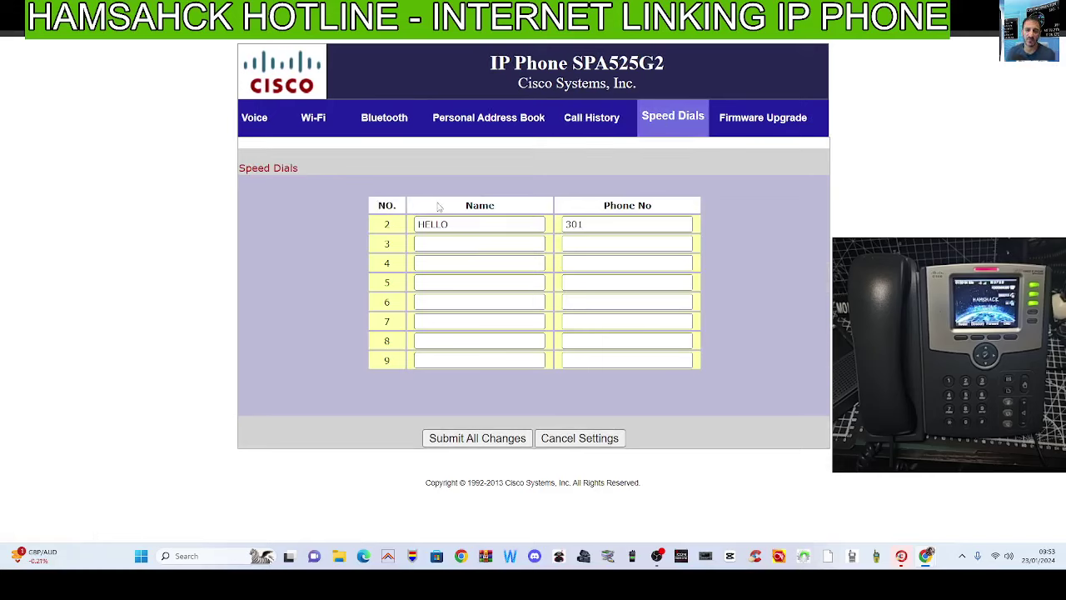
left_click(777, 121)
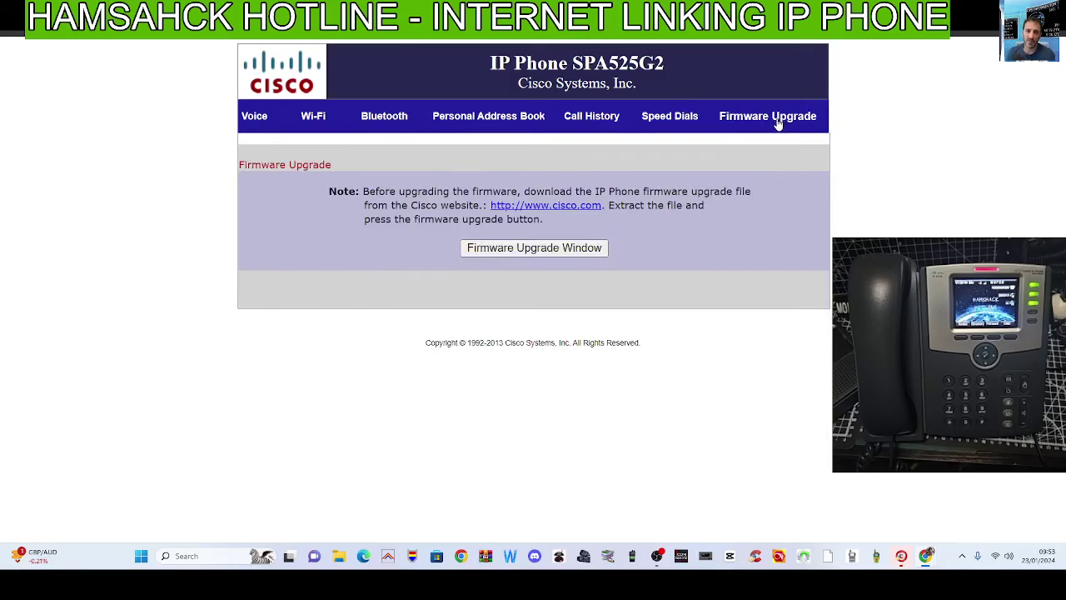
left_click(561, 251)
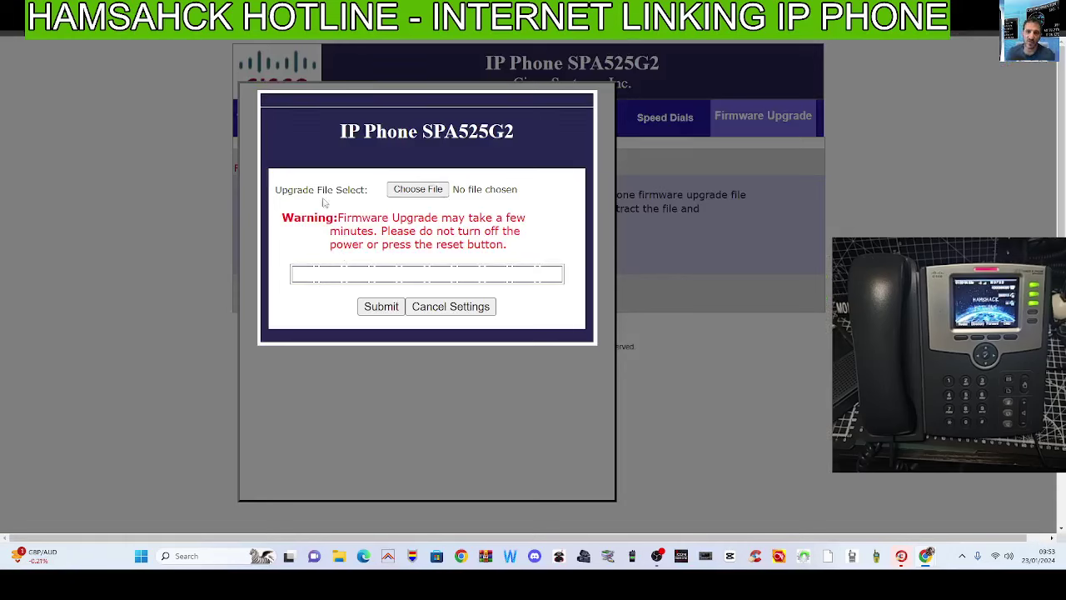
left_click(450, 307)
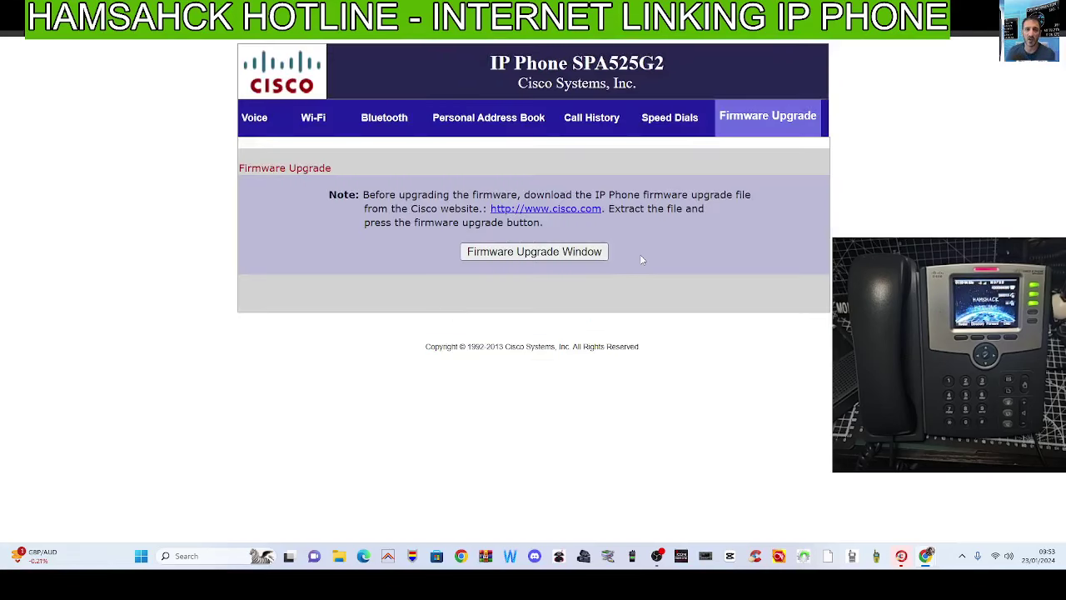
Step: Open the phone's Voice settings and look through the system, product, phone and line status information
left_click(252, 117)
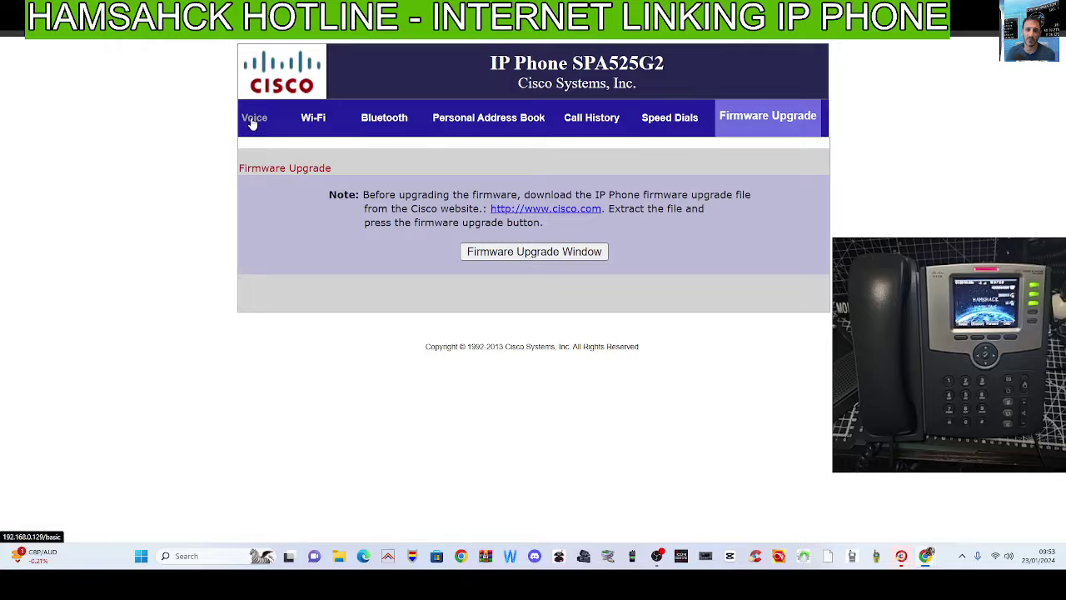
scroll(735, 287, "down", 3)
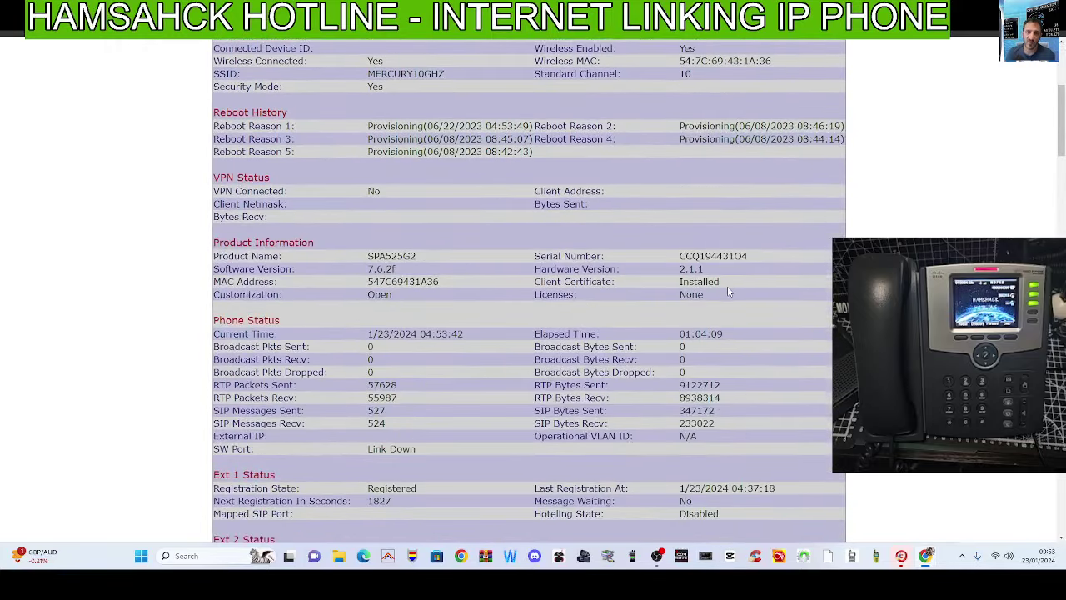
scroll(726, 285, "up", 4)
scroll(733, 287, "down", 12)
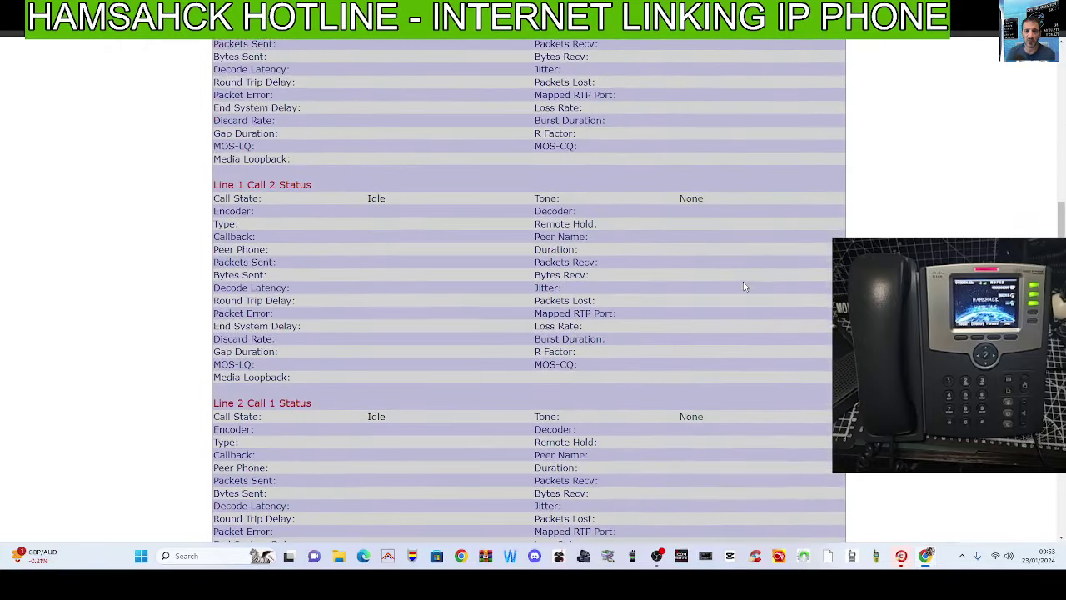
scroll(743, 287, "up", 12)
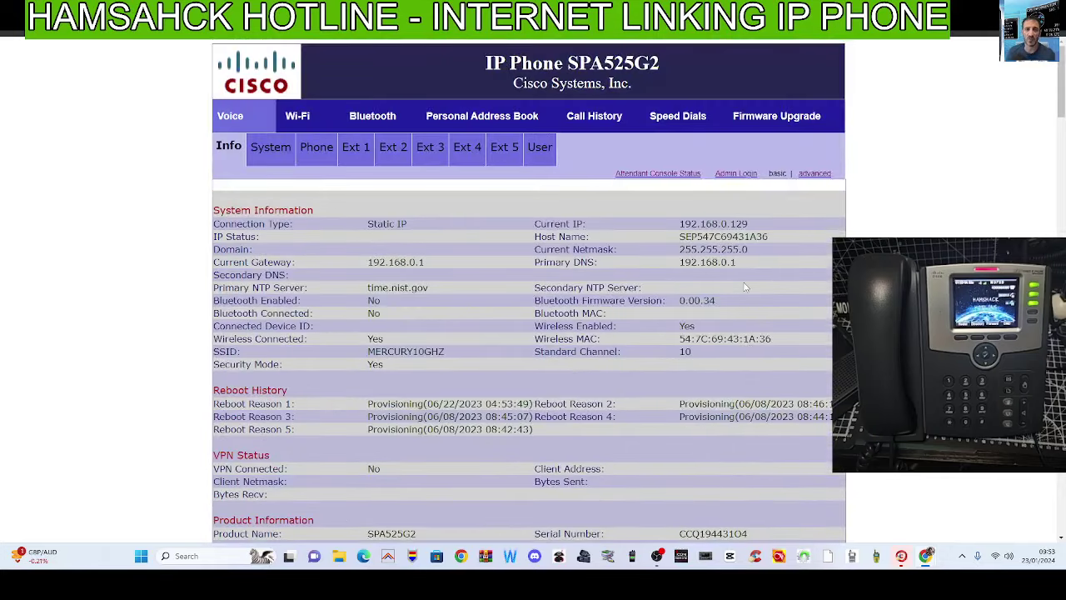
scroll(745, 287, "down", 1)
Step: Return from the Cisco SPA-525 Provisioning Guide to the Hamshack Hotline Wiki start page and look through its list of topics
key("ctrl+Tab")
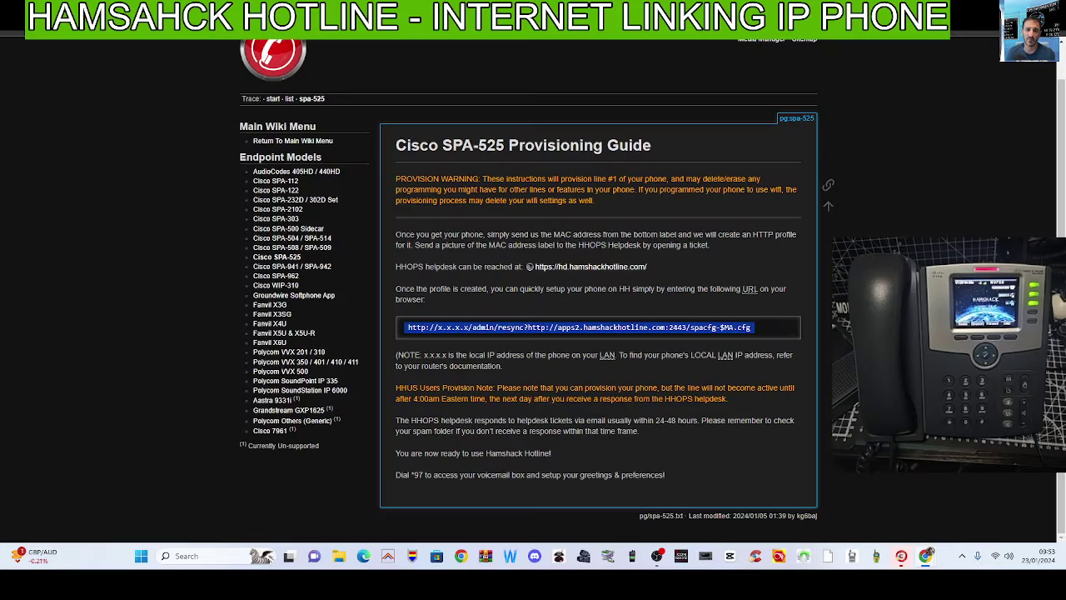
scroll(683, 130, "up", 1)
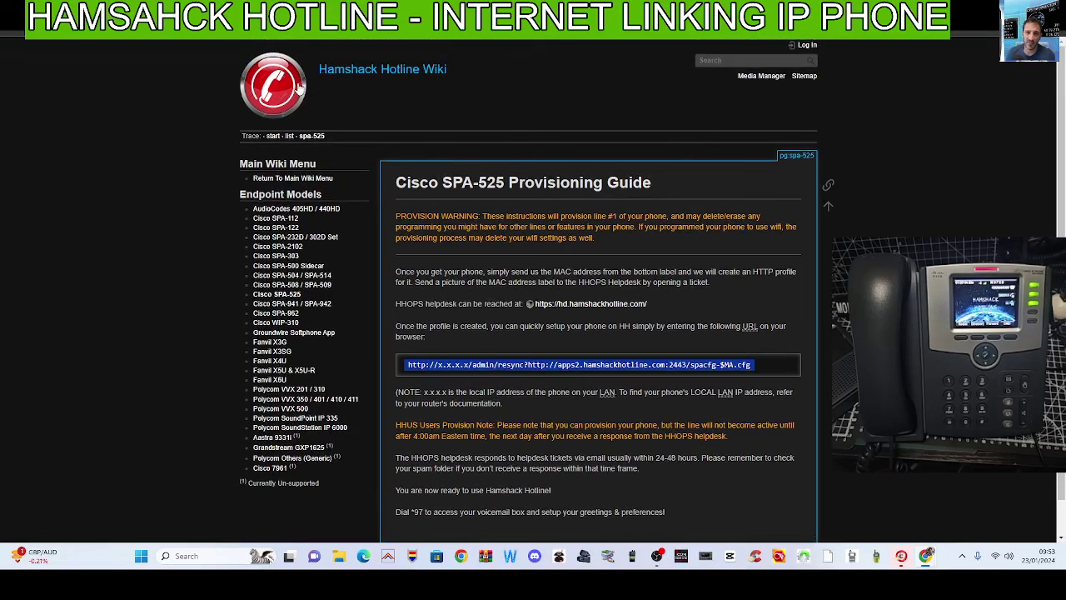
left_click(285, 88)
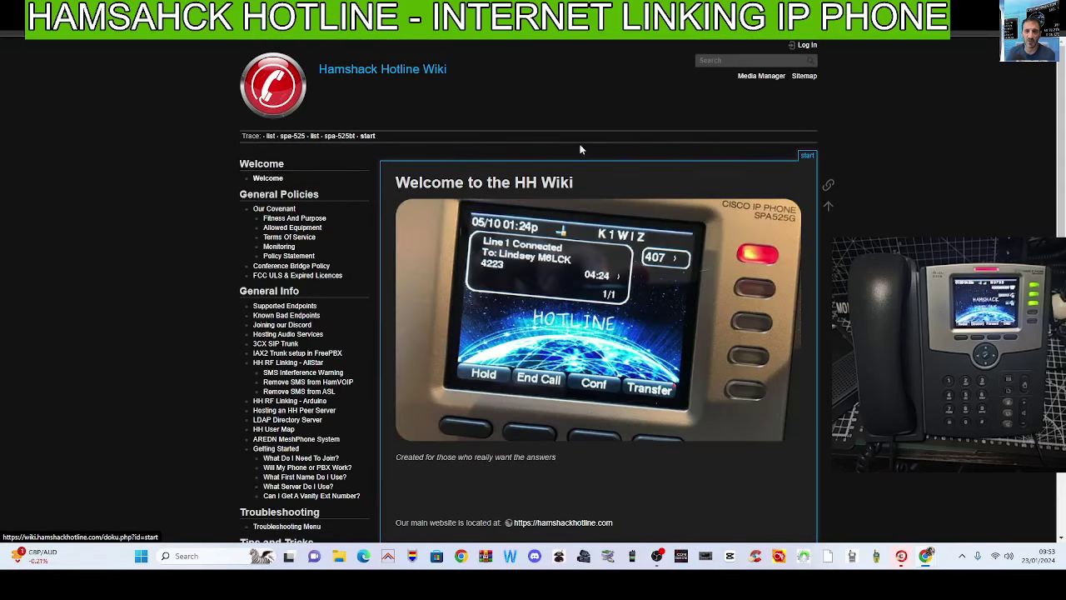
scroll(578, 148, "down", 1)
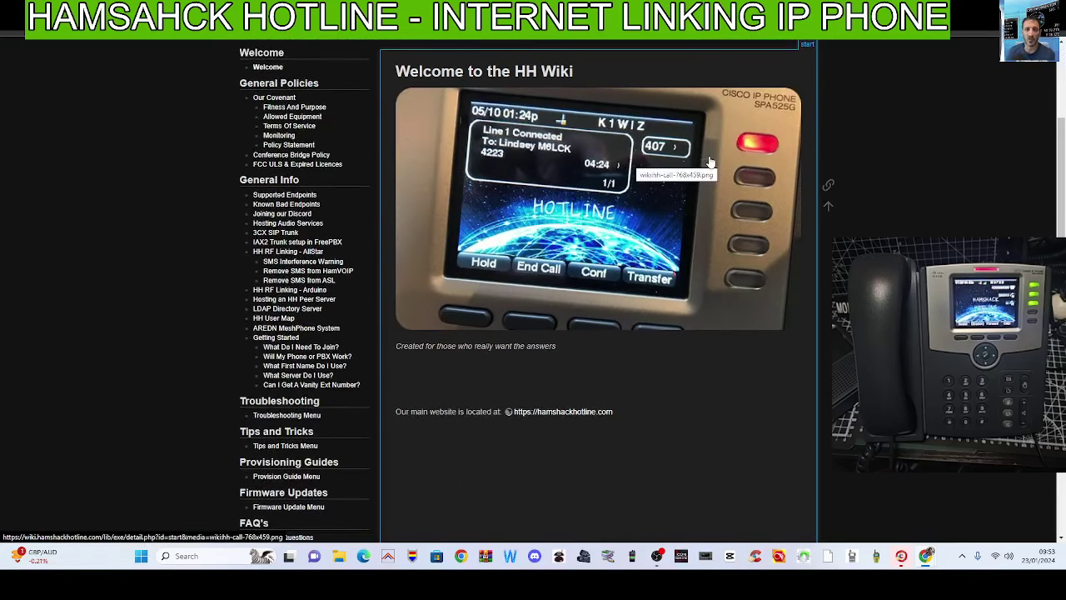
scroll(355, 280, "down", 1)
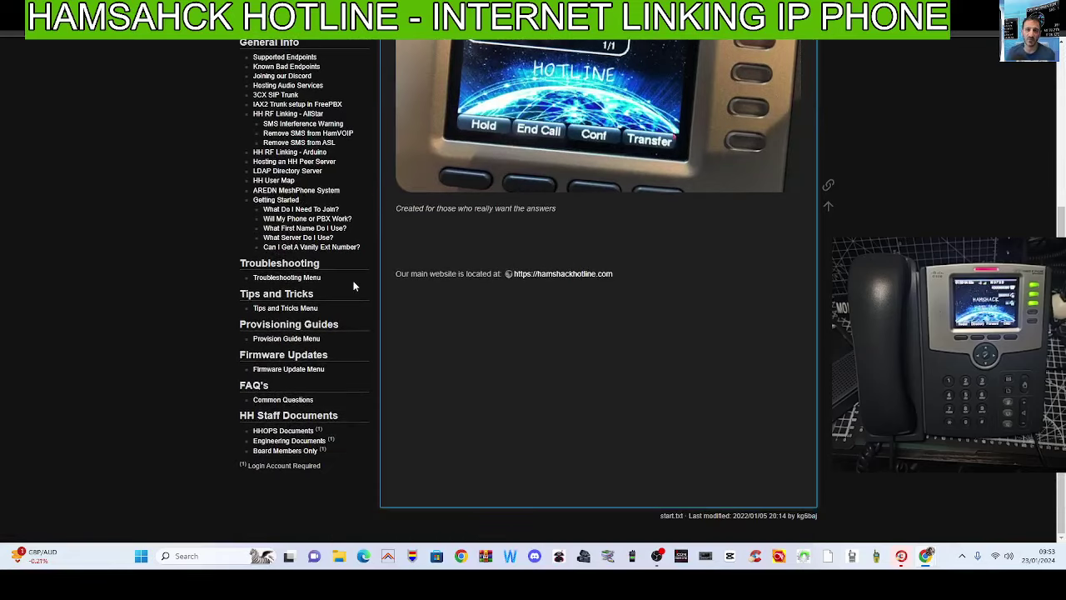
scroll(353, 285, "up", 2)
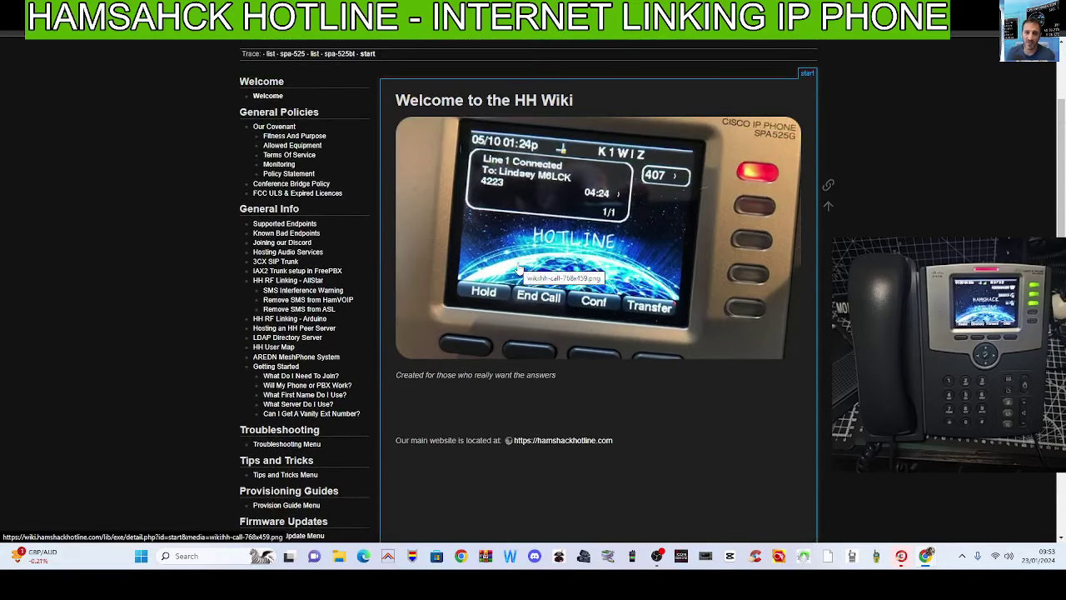